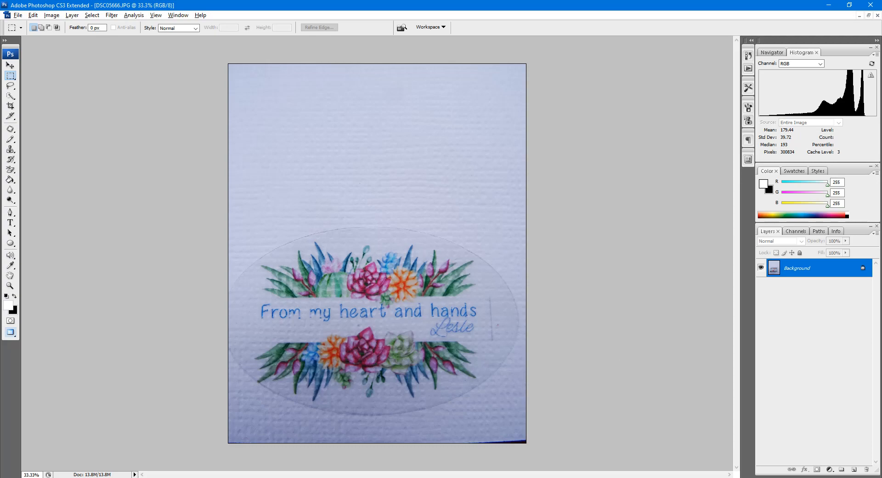
Step: Switch to Cricut Design Space and load the Craft Project 1 PNG from the desktop as an image upload
left_click(328, 477)
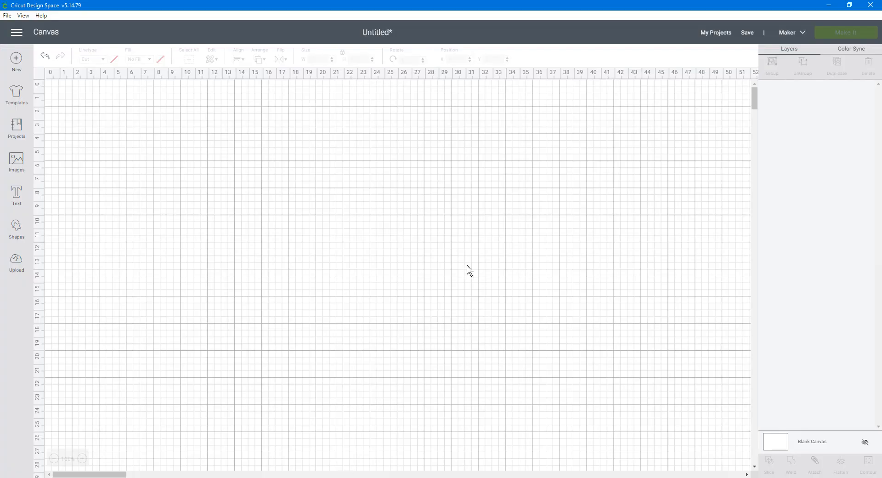
left_click(15, 262)
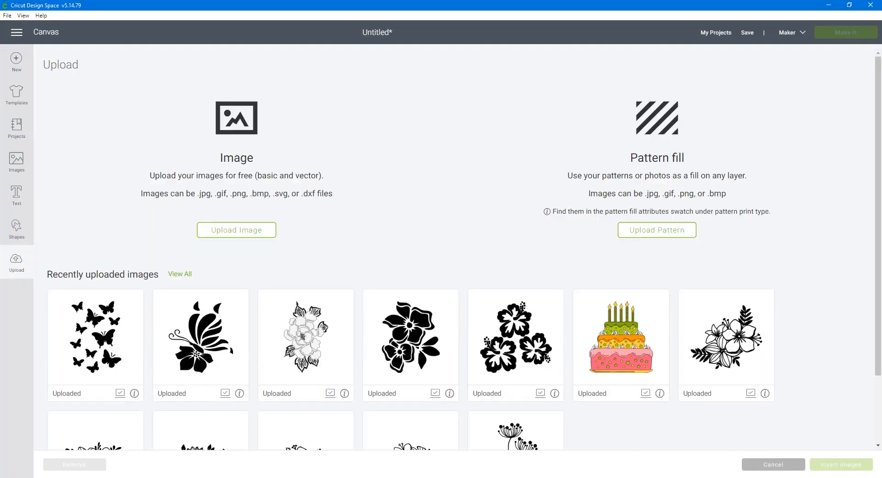
left_click(251, 239)
left_click(468, 253)
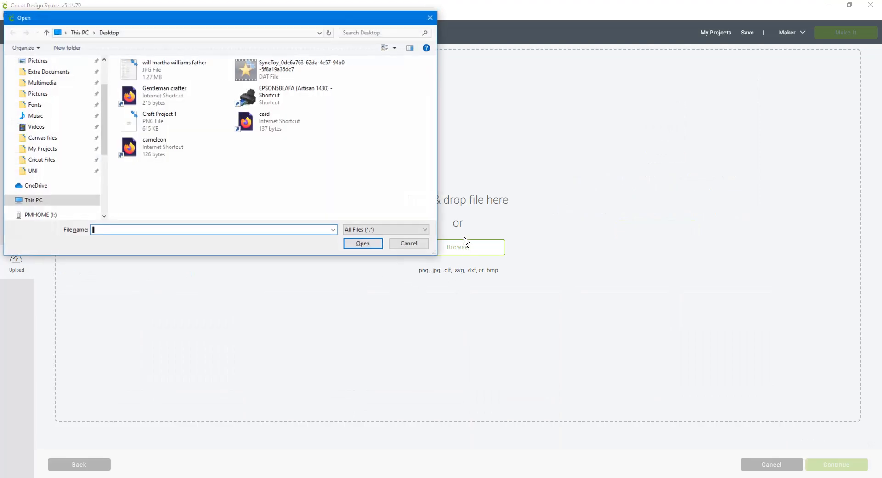
left_click(156, 96)
left_click(147, 120)
left_click(363, 245)
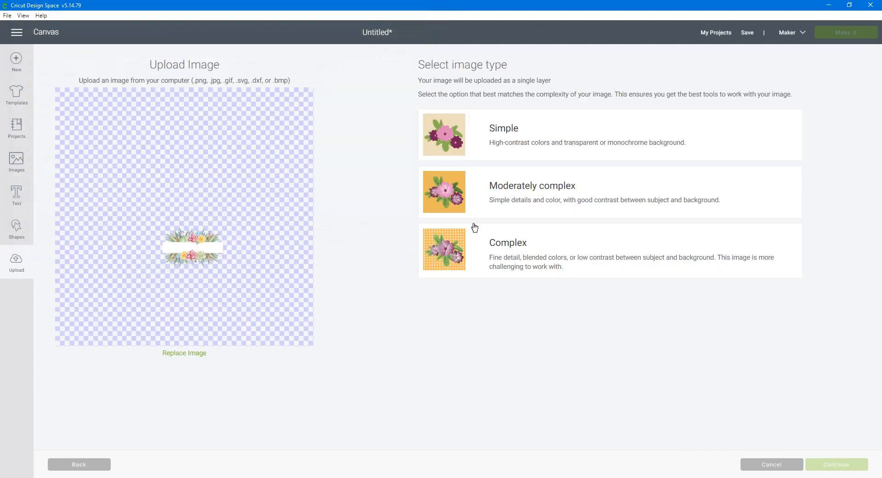
Step: Set the uploaded image's type to Simple and crop it closely around the floral banner
left_click(475, 138)
left_click(847, 468)
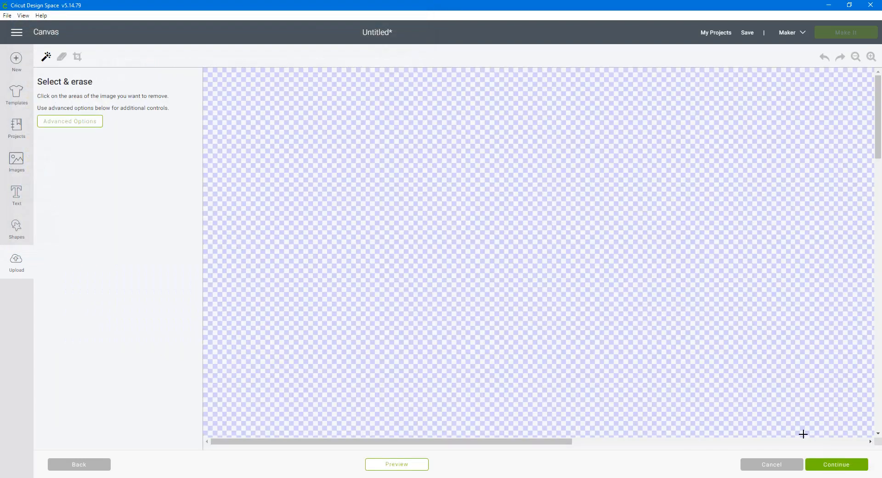
left_click(855, 56)
left_click(856, 56)
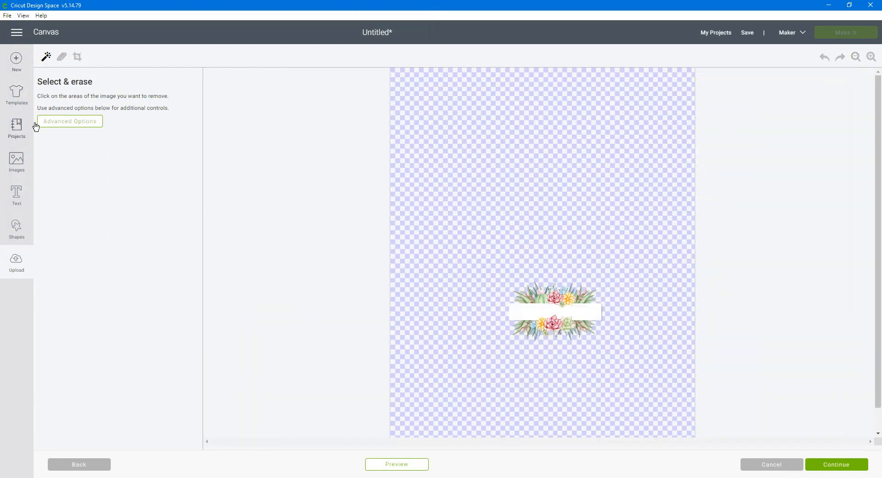
left_click(77, 57)
left_click_drag(491, 277, 632, 355)
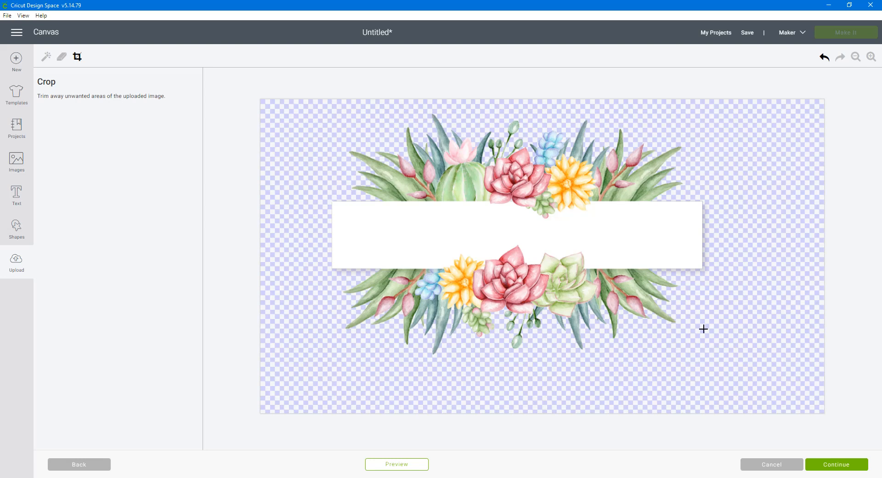
left_click(708, 268)
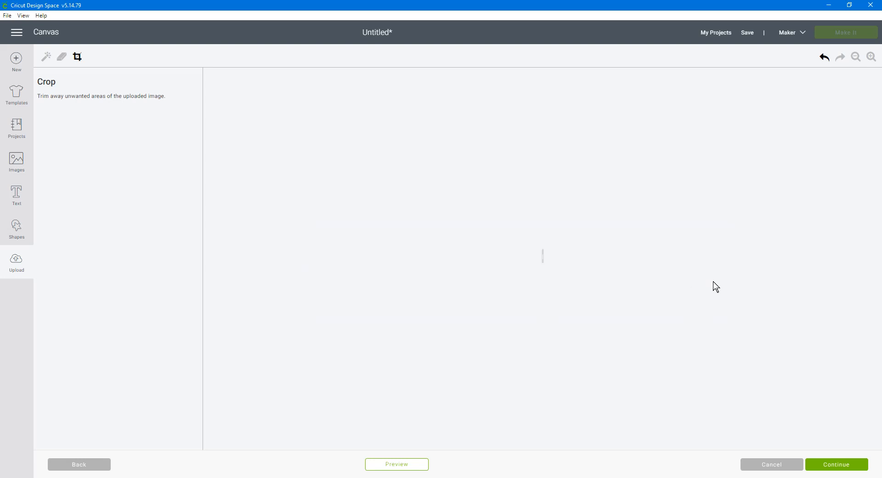
left_click(824, 58)
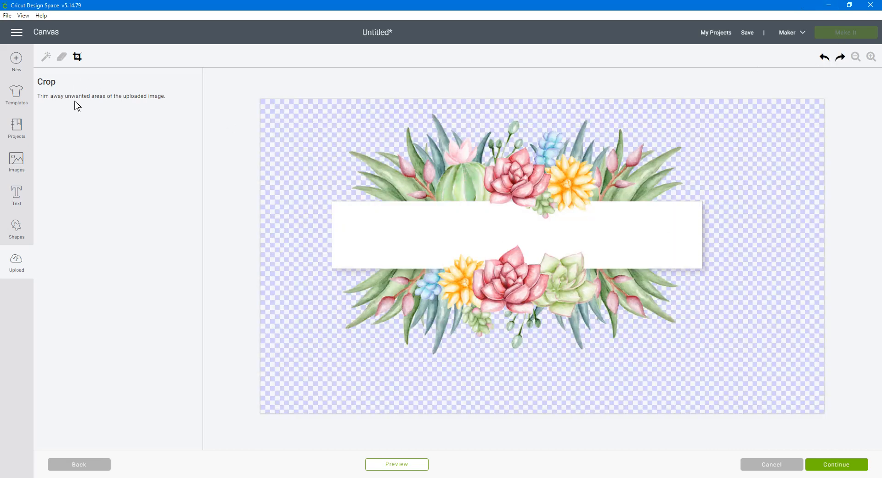
left_click(46, 57)
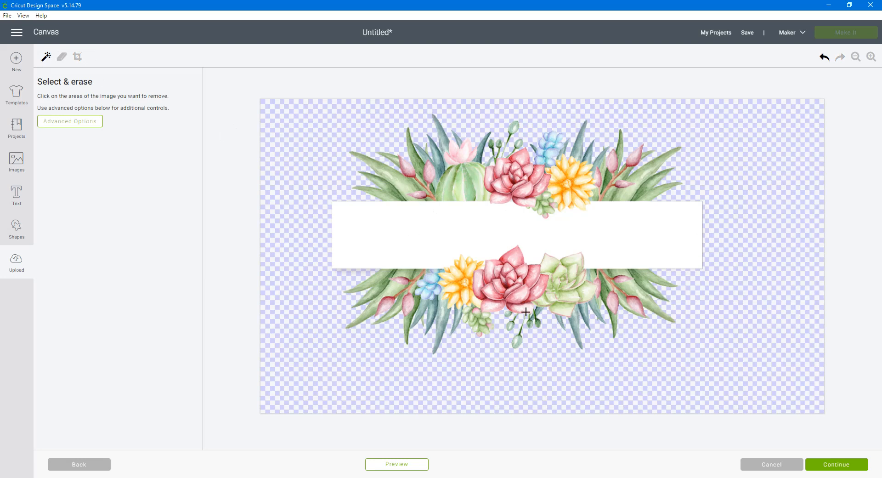
Step: Accept the cropped picture and save it as a Print Then Cut image named Craft Project 1
left_click(827, 464)
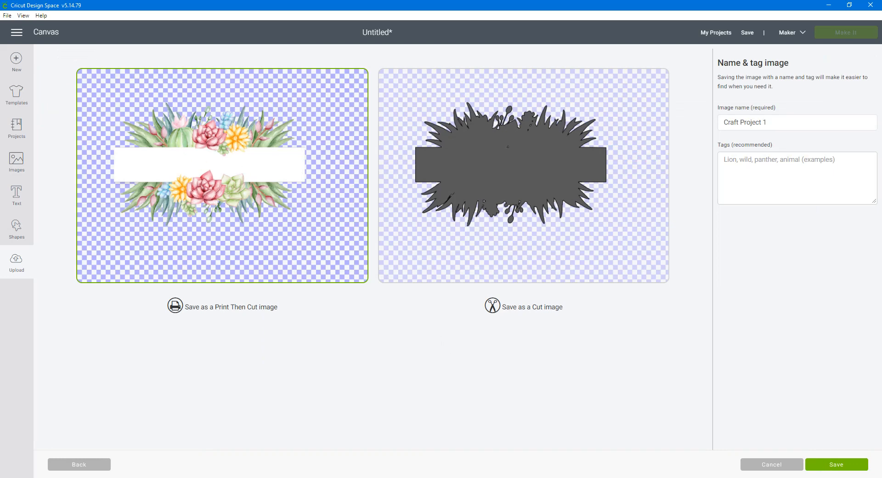
left_click(832, 464)
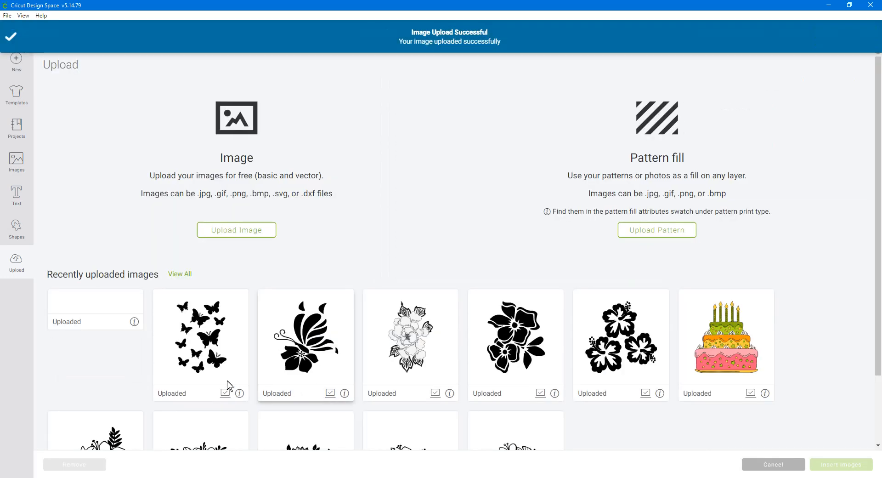
Step: Insert the uploaded floral banner on the canvas and move it to about X 23.9, Y 7.5 cm
left_click(101, 334)
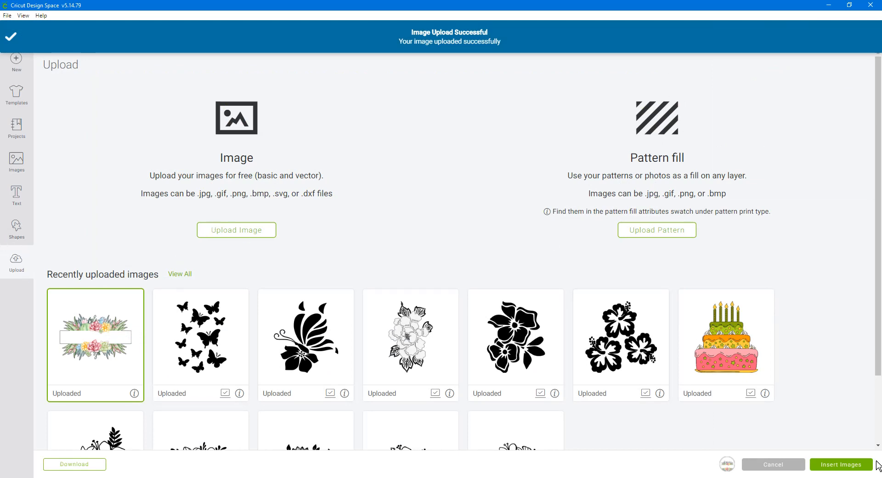
left_click(855, 464)
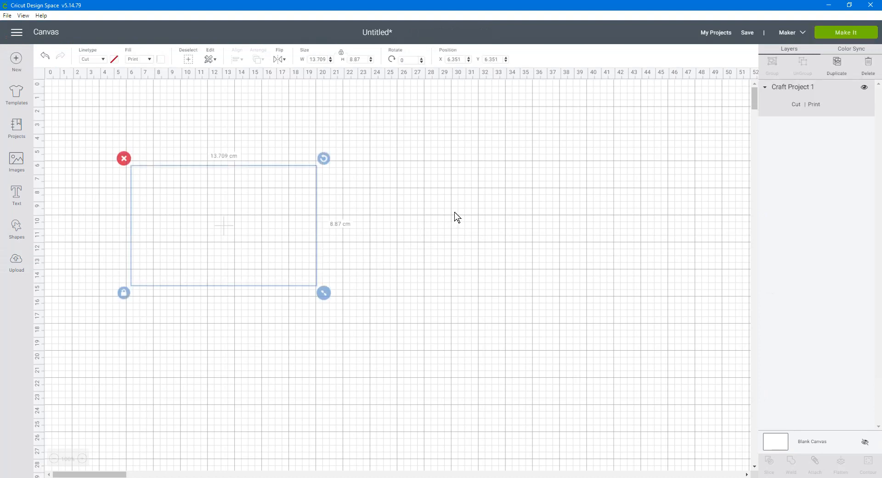
left_click_drag(275, 228, 515, 242)
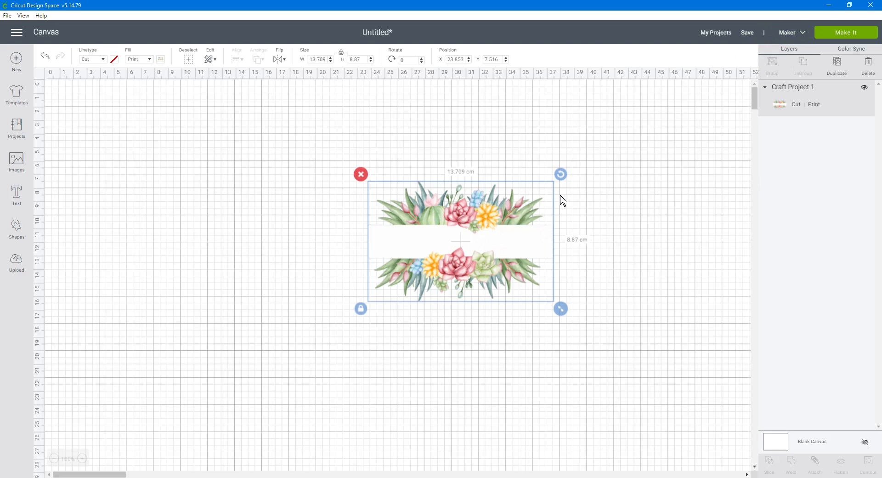
Step: Add a text object reading "From my heart and hands" below the floral banner
left_click(17, 196)
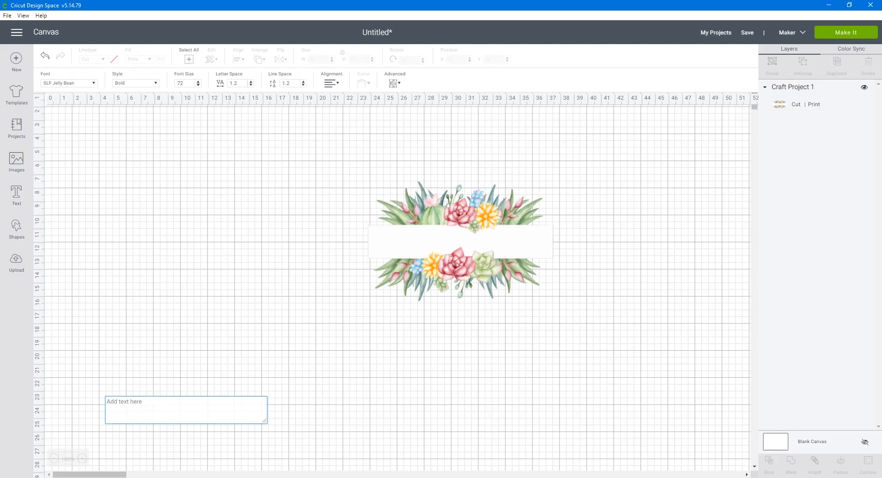
type("From")
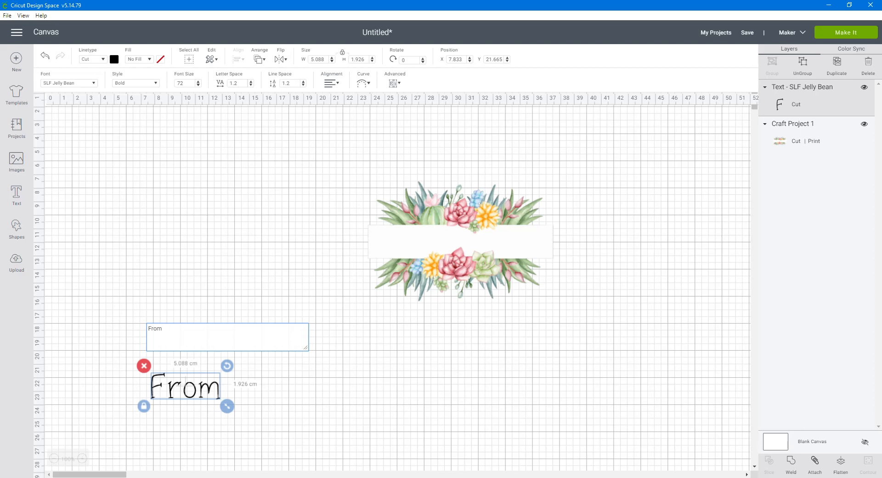
type("  my")
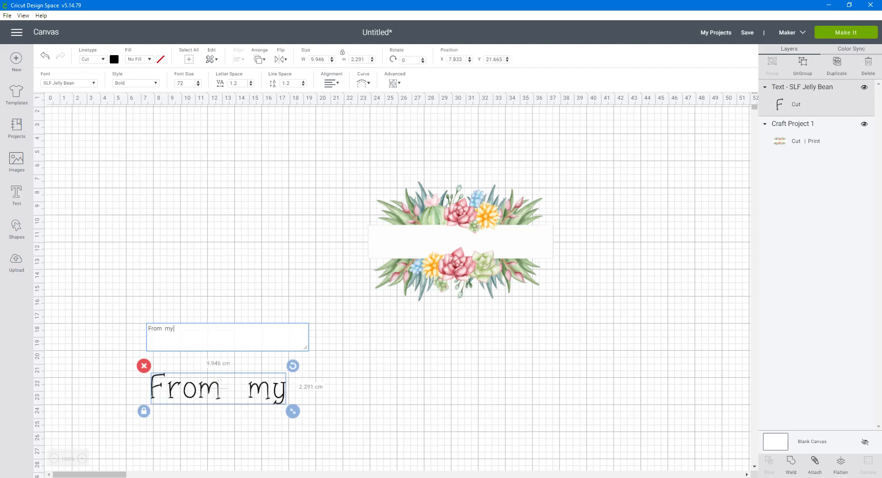
key("BackSpace")
key("BackSpace")
key("BackSpace")
key("BackSpace")
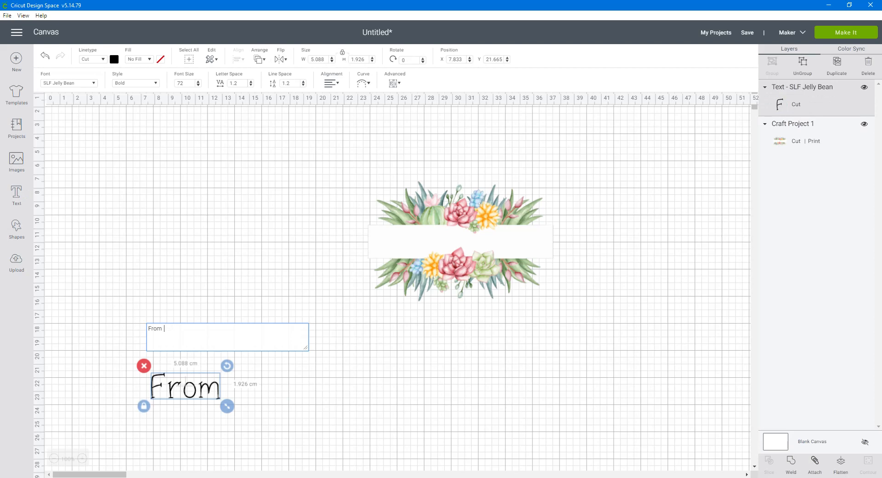
type("my he")
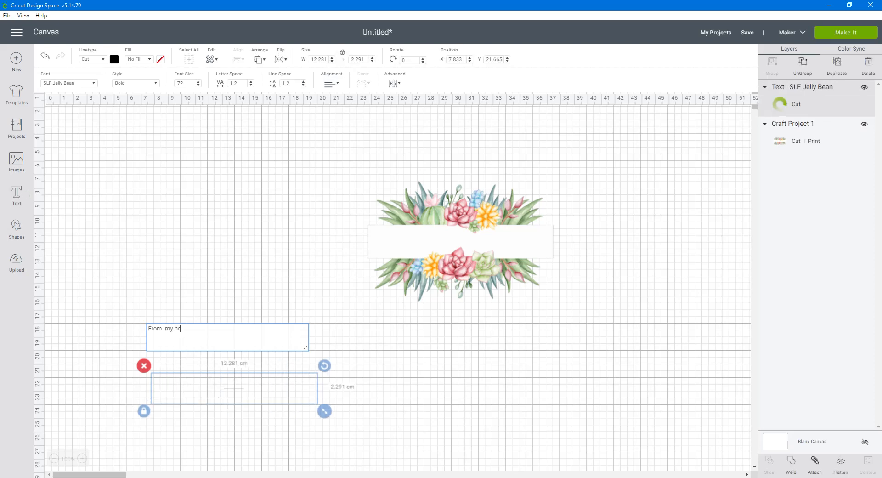
type("art and hands")
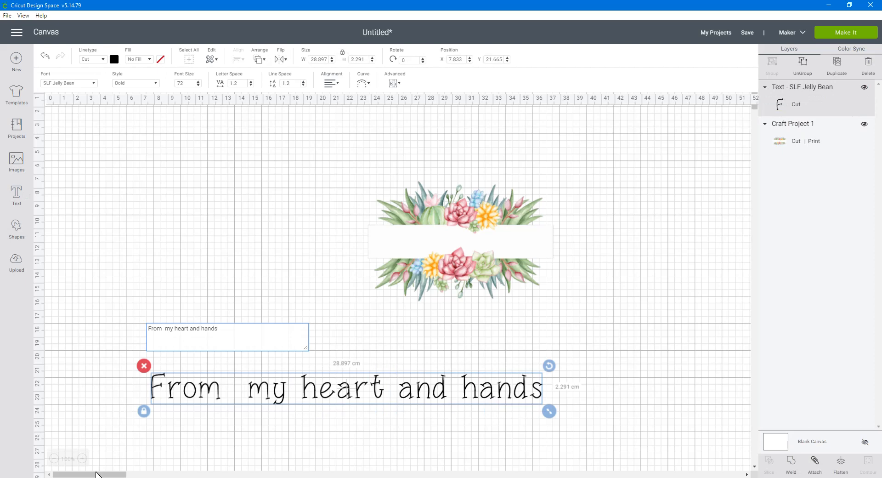
Step: Change the text's linetype to Draw with a Fine Point (0.4mm) pen in Blueberry
left_click(104, 63)
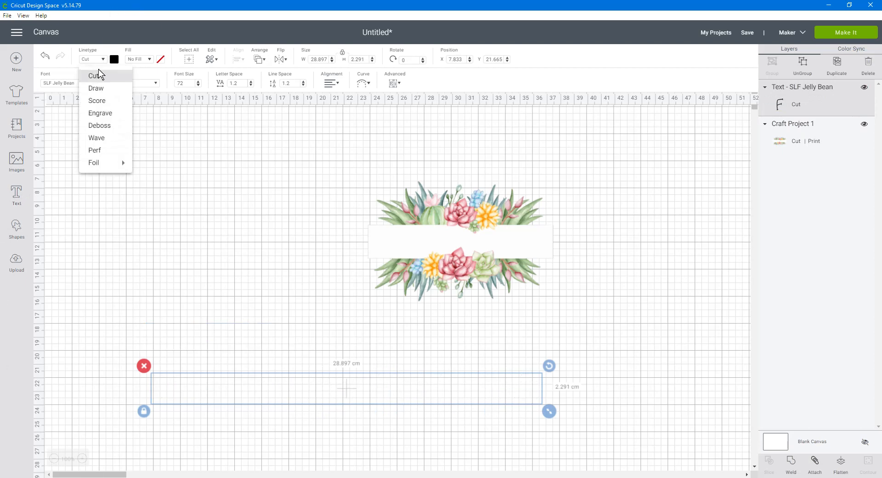
left_click(104, 87)
left_click(114, 59)
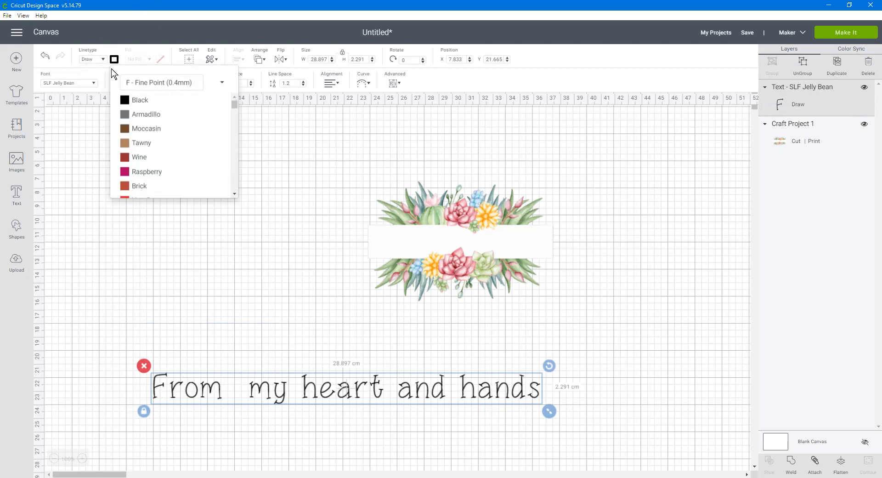
scroll(175, 152, "down", 3)
scroll(170, 150, "down", 4)
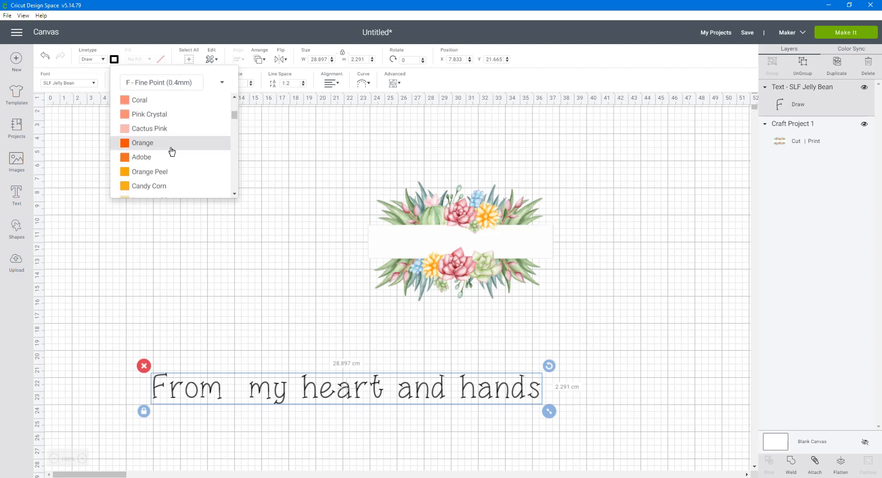
scroll(157, 170, "down", 5)
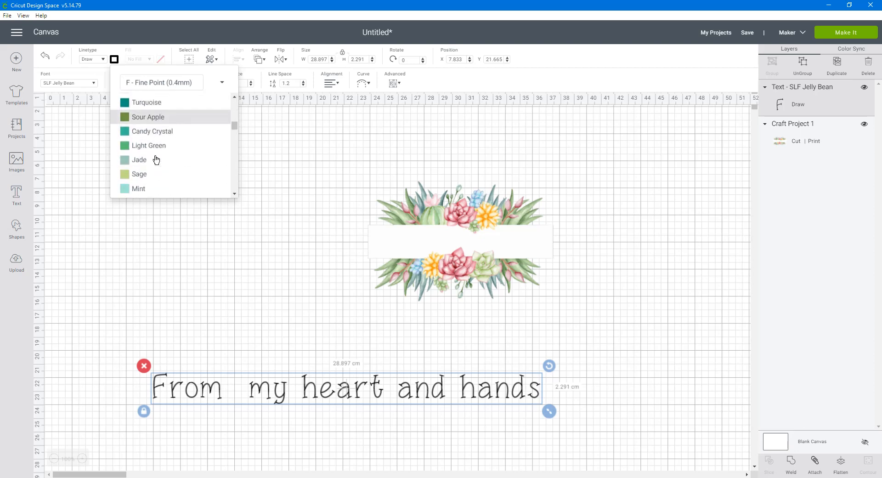
scroll(170, 174, "down", 3)
scroll(179, 176, "down", 5)
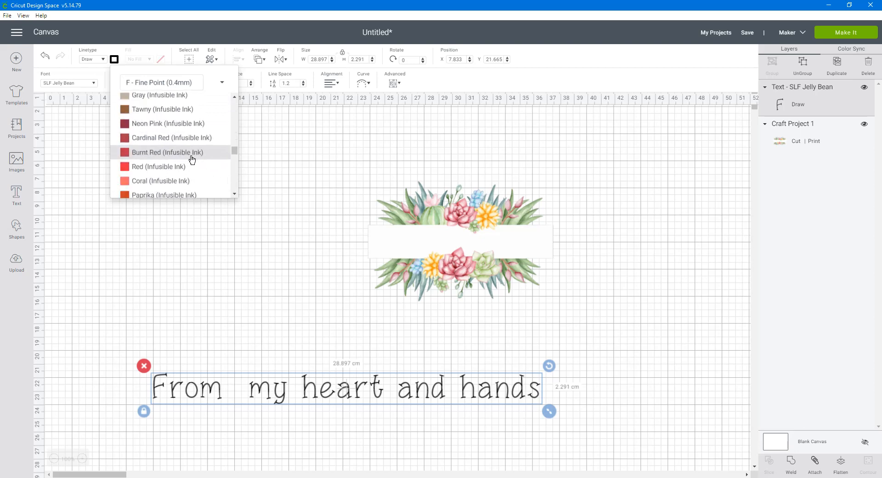
scroll(195, 159, "up", 6)
scroll(195, 158, "up", 2)
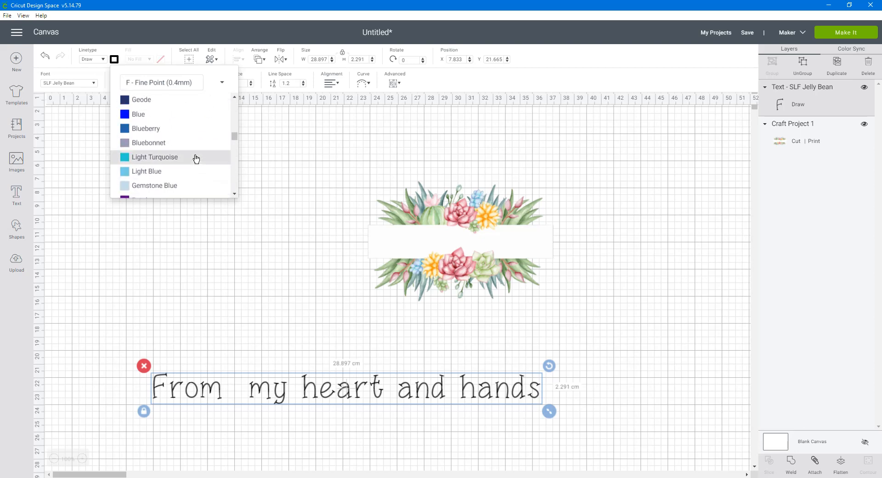
scroll(196, 158, "up", 6)
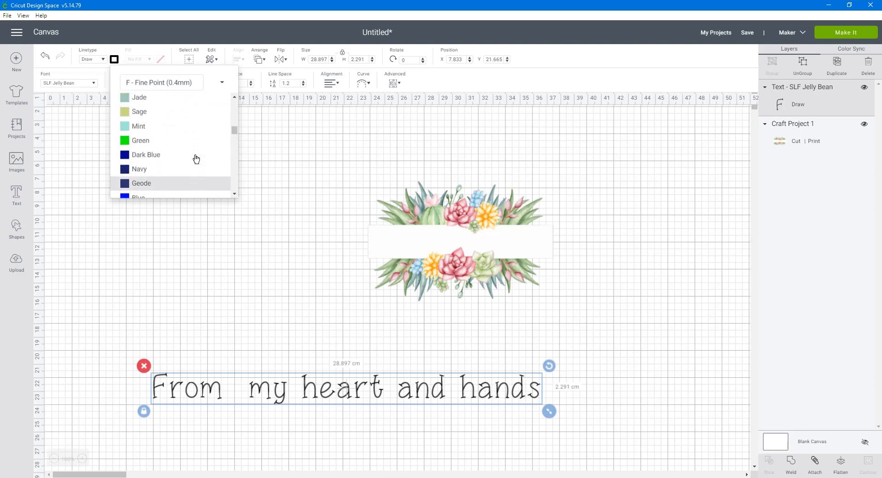
scroll(196, 158, "up", 5)
scroll(196, 159, "down", 6)
scroll(196, 159, "down", 5)
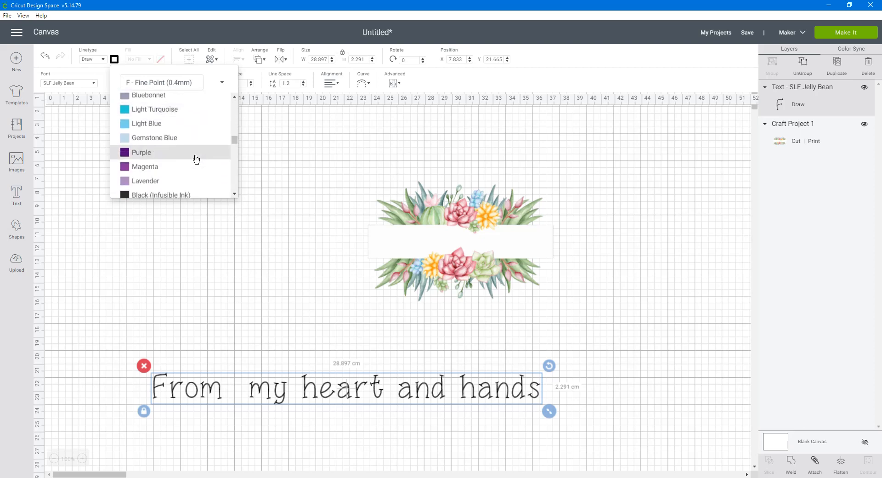
scroll(196, 159, "up", 2)
scroll(196, 158, "up", 1)
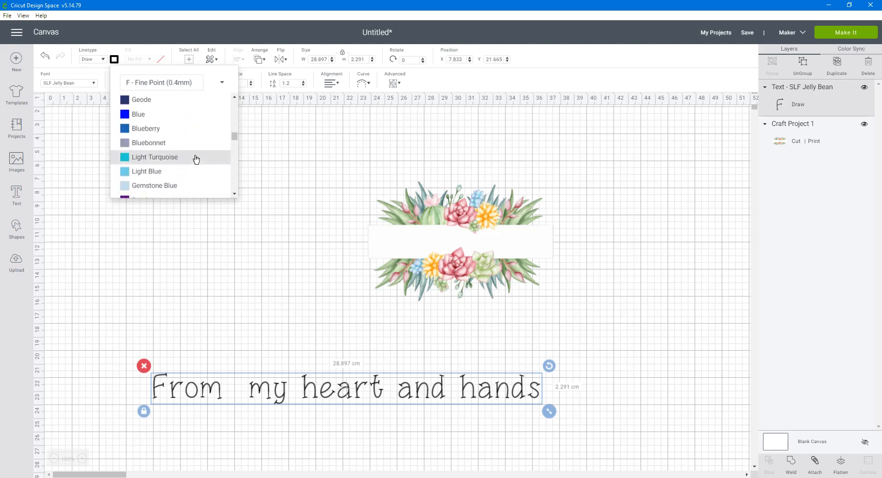
left_click(153, 129)
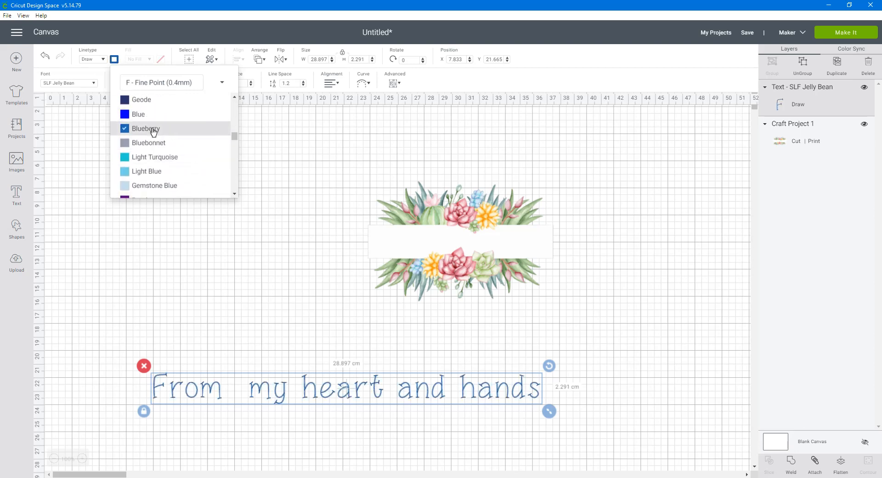
left_click(388, 436)
Step: Scale the text down to fit the banner's width and place it over the white strip
left_click(502, 389)
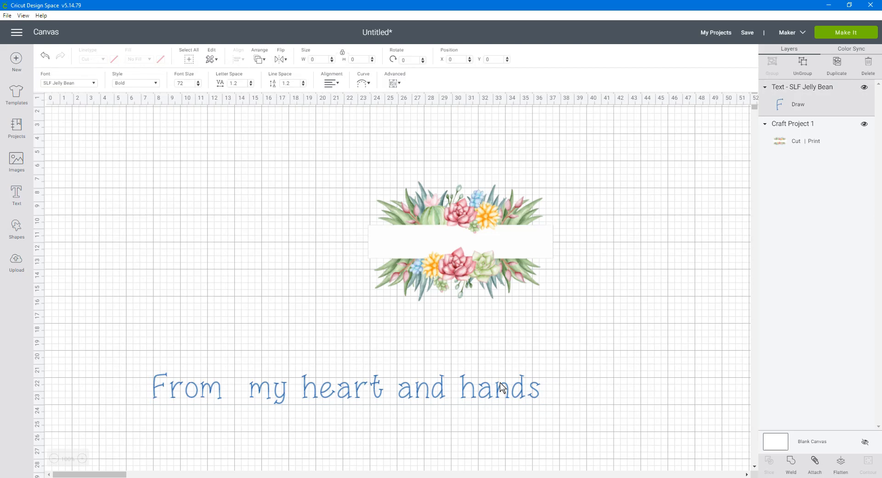
left_click_drag(549, 417, 375, 381)
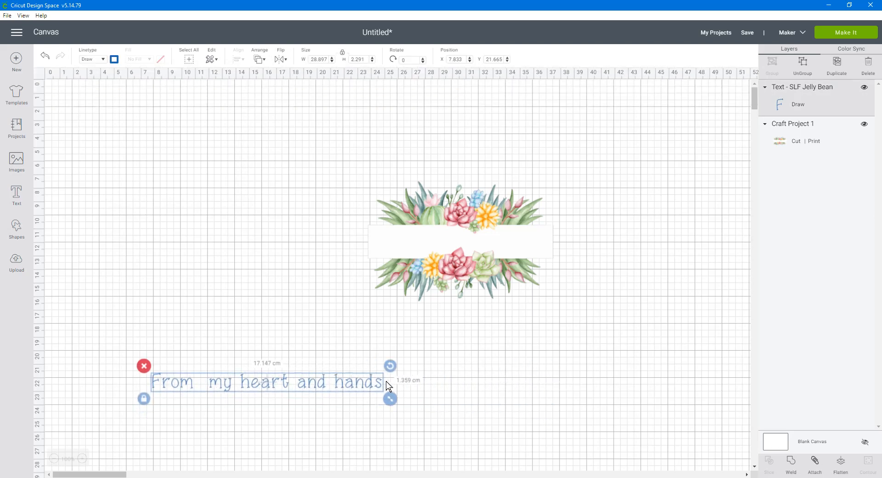
left_click_drag(277, 382, 491, 241)
left_click_drag(602, 258, 555, 255)
Step: Center the "From my heart and hands" text and the floral banner horizontally on each other
left_click_drag(312, 154, 683, 363)
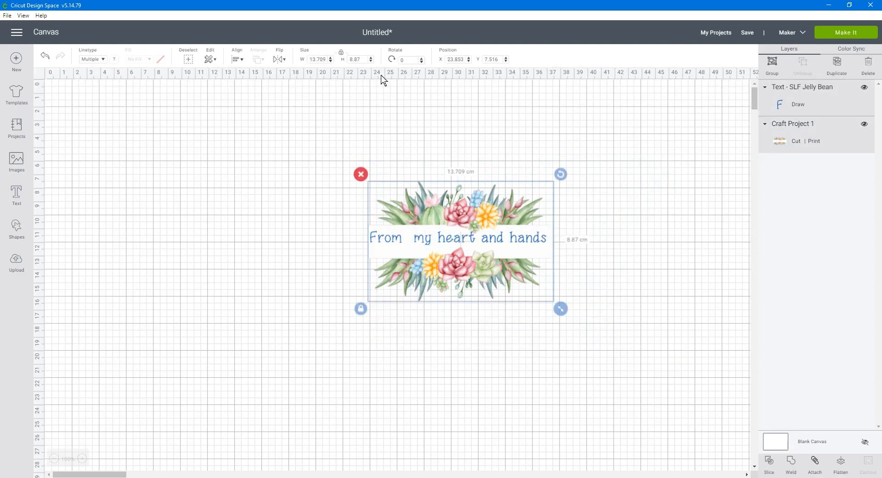
left_click(237, 60)
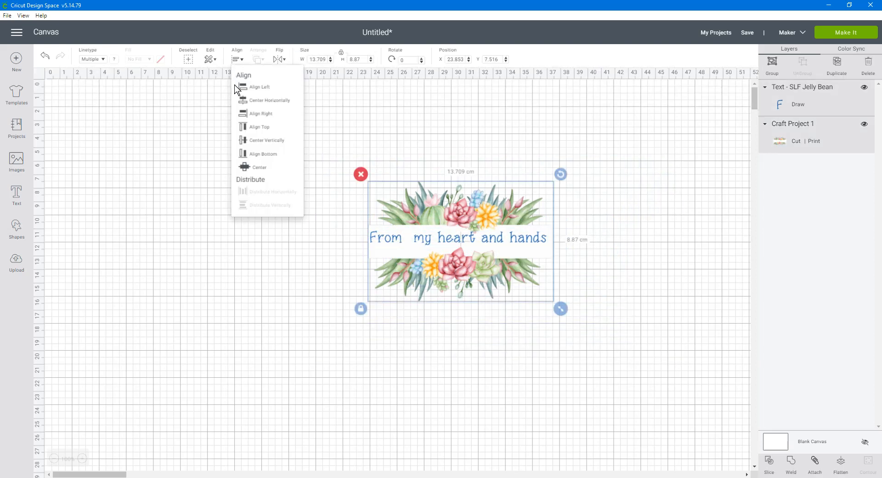
left_click(256, 100)
left_click(599, 223)
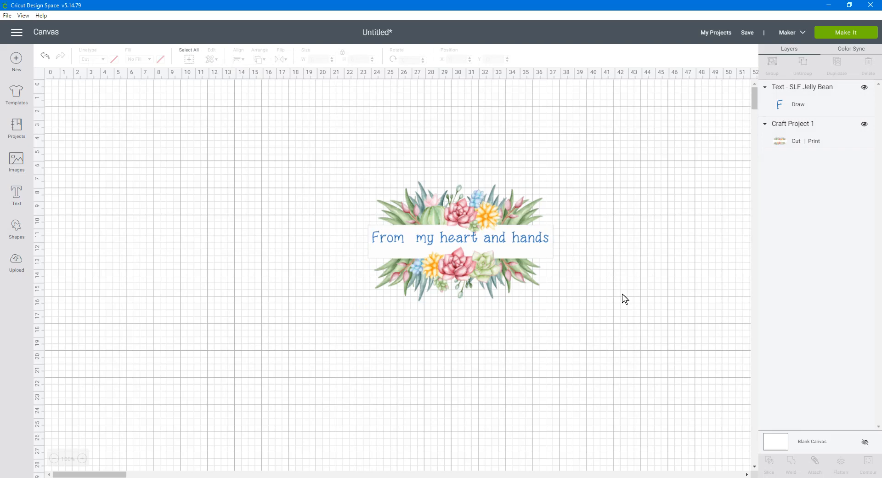
Step: Nudge the "From my heart and hands" text down to Y 11.286 cm on the white strip
left_click(530, 243)
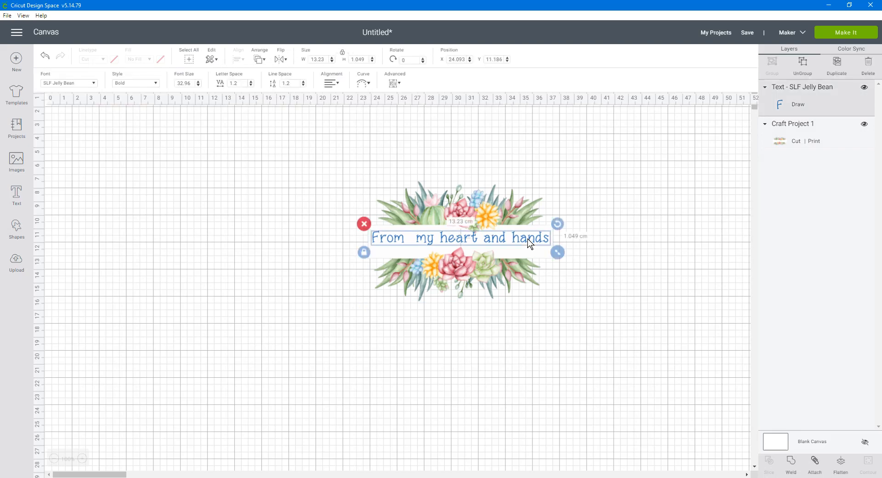
key("Down")
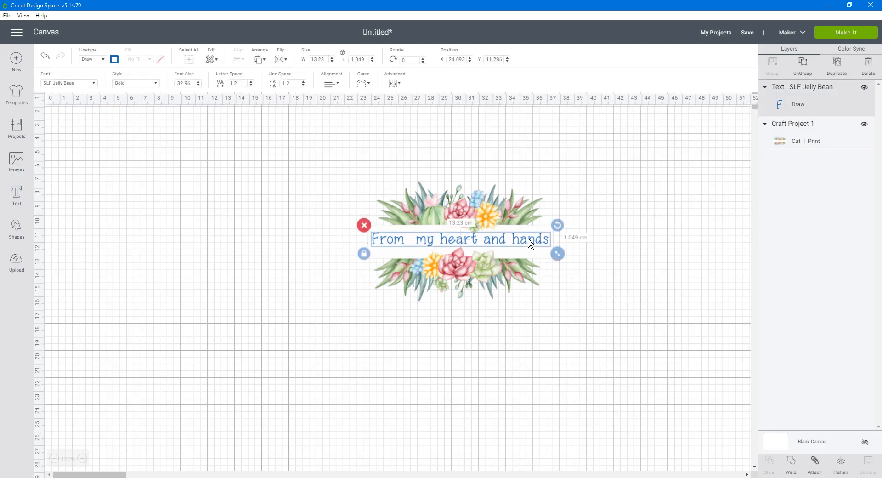
left_click(643, 237)
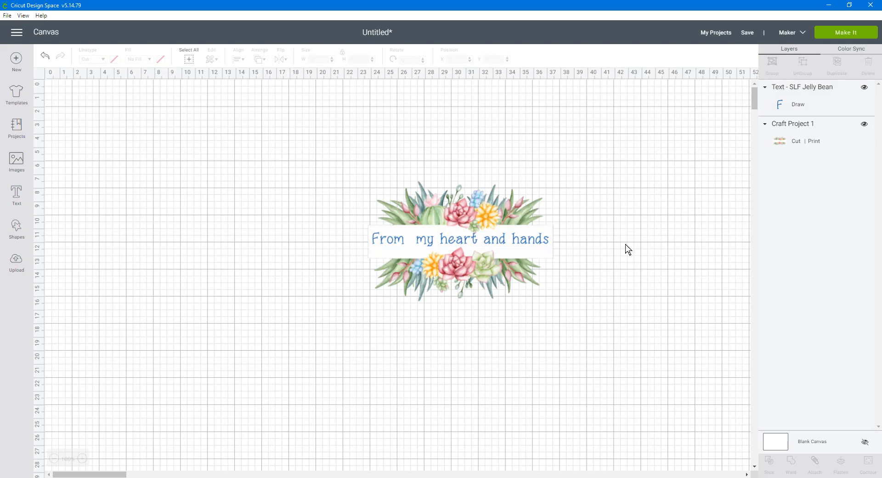
left_click(538, 248)
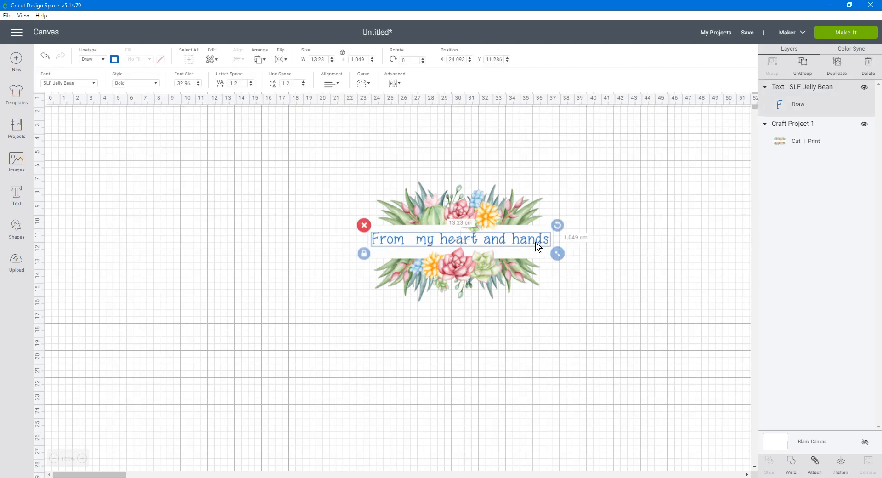
left_click(561, 298)
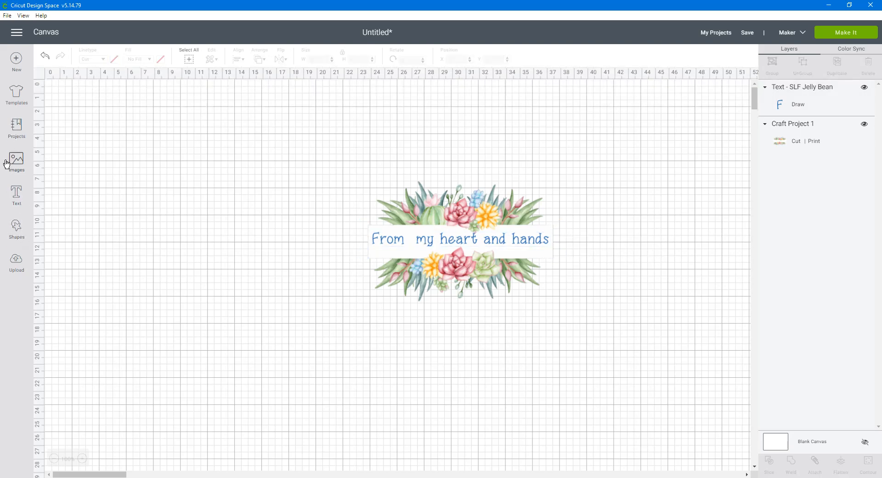
Step: Add a second text object with the maker's first name below the floral banner
left_click(17, 194)
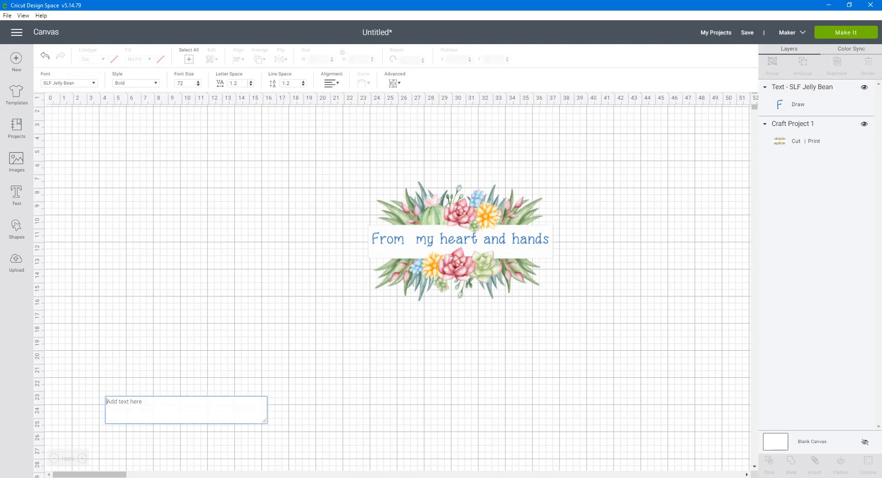
type("Lesle")
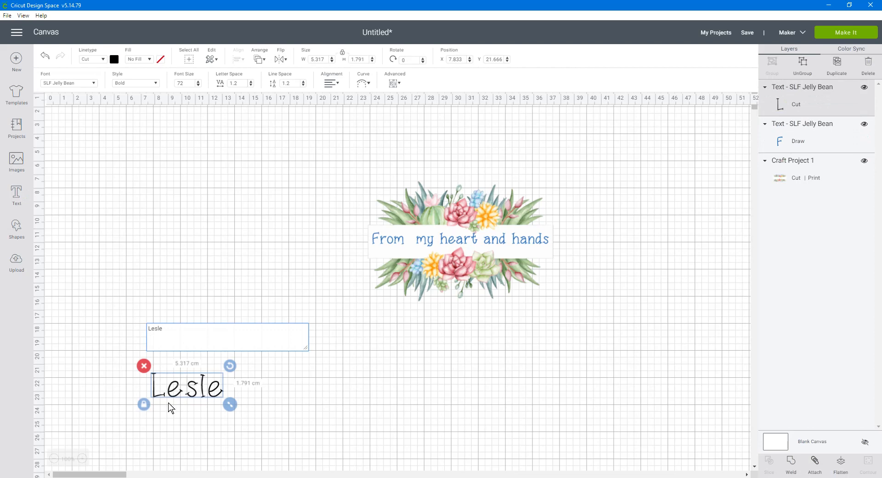
left_click(327, 390)
left_click(204, 392)
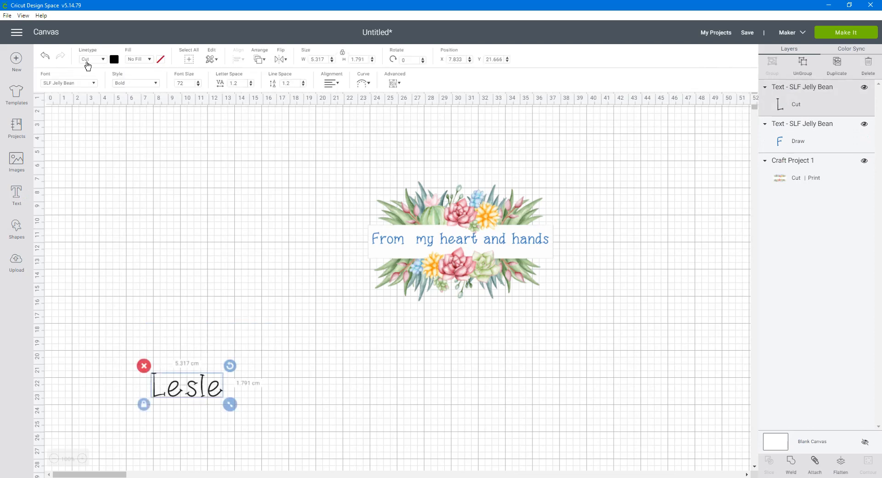
Step: Change the name text's linetype to Draw with a Fine Point (0.4mm) pen in Blueberry
left_click(103, 59)
left_click(94, 88)
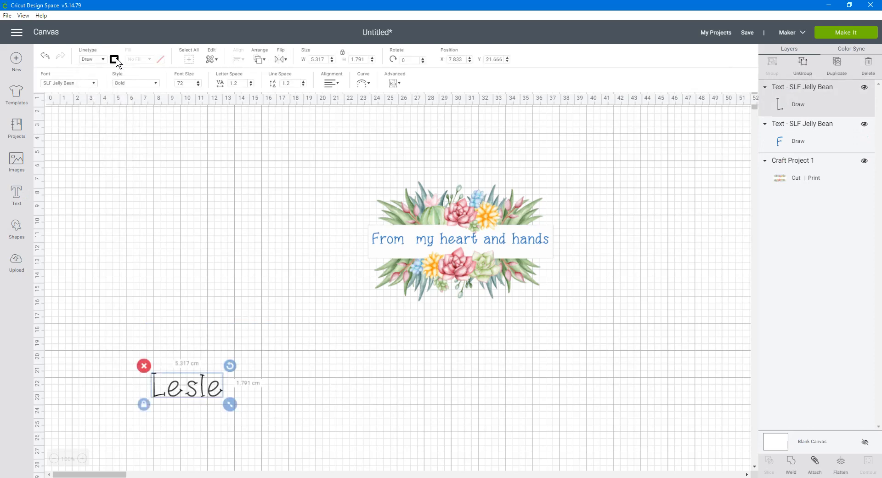
left_click(114, 59)
scroll(182, 143, "down", 5)
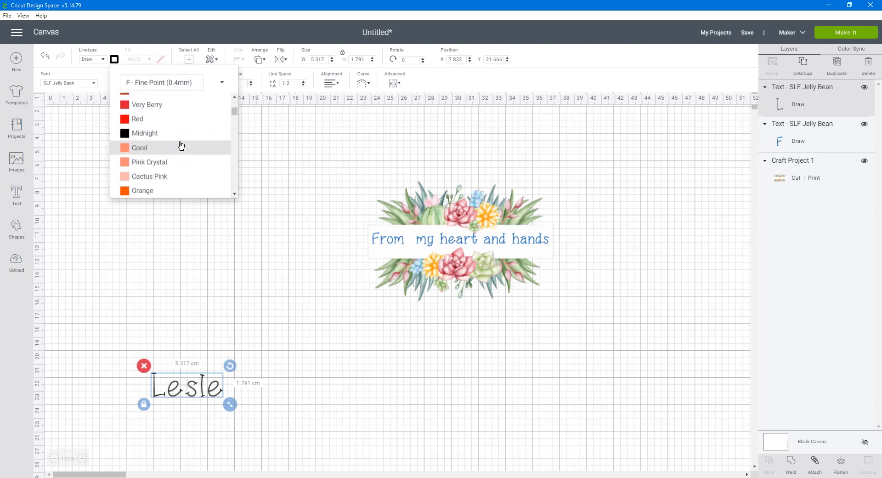
scroll(182, 145, "down", 8)
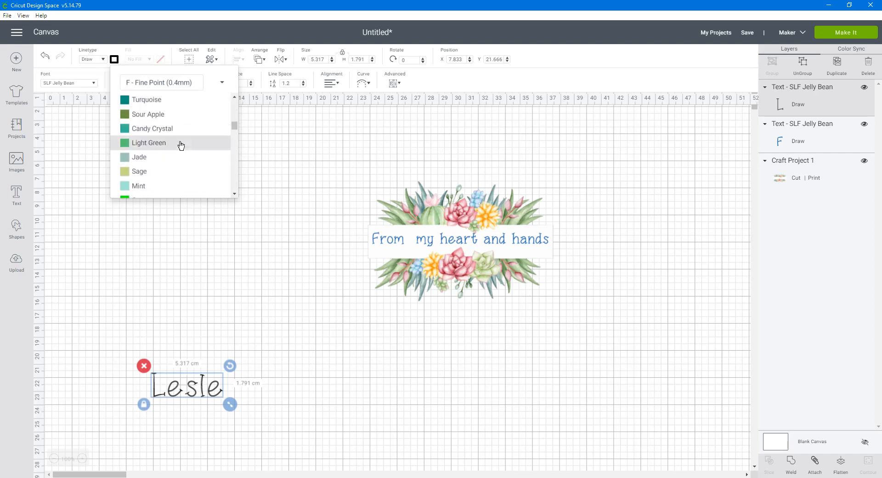
scroll(181, 145, "down", 10)
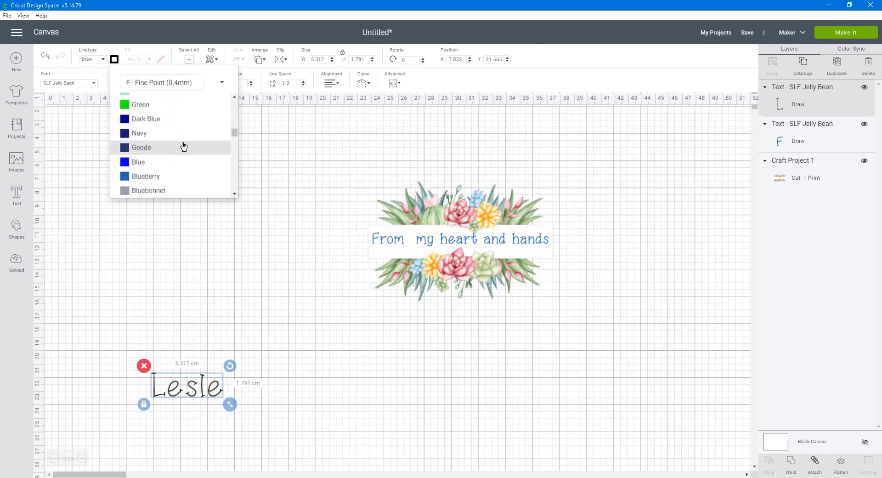
scroll(182, 145, "up", 2)
left_click(150, 129)
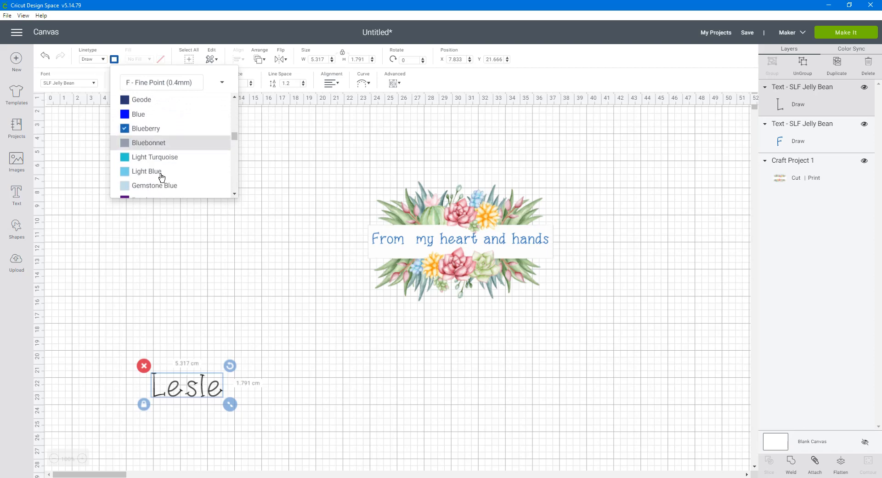
Step: Scale the name text down to about 2.2 cm wide and place it under "hands" on the white strip
left_click_drag(223, 404, 539, 256)
left_click(270, 403)
left_click(605, 292)
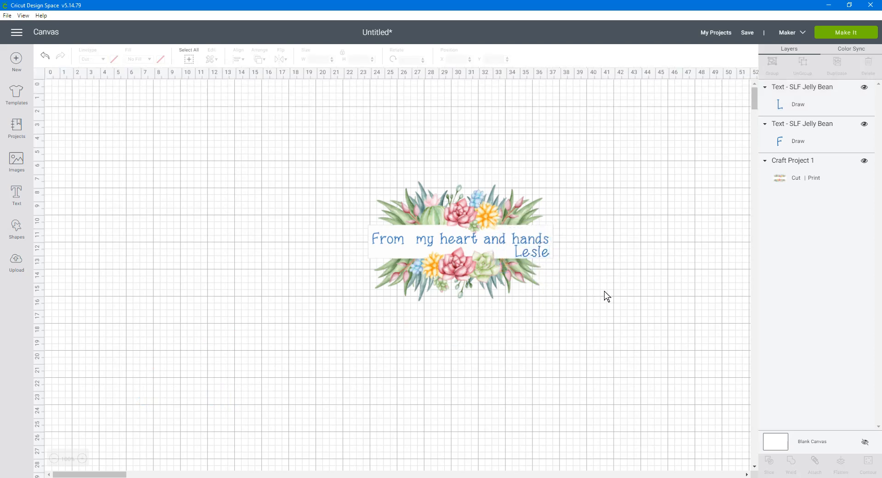
left_click(536, 253)
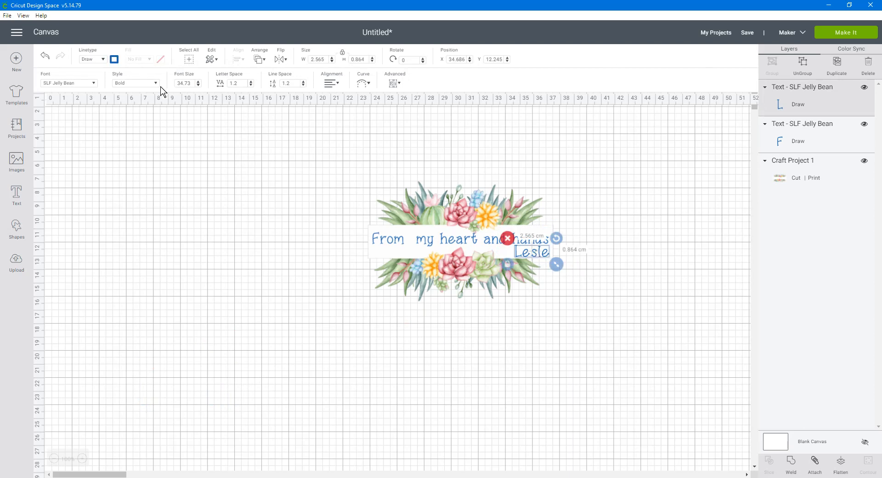
mouse_move(556, 265)
left_mouse_down()
mouse_move(528, 250)
mouse_move(462, 242)
mouse_move(541, 255)
left_mouse_up()
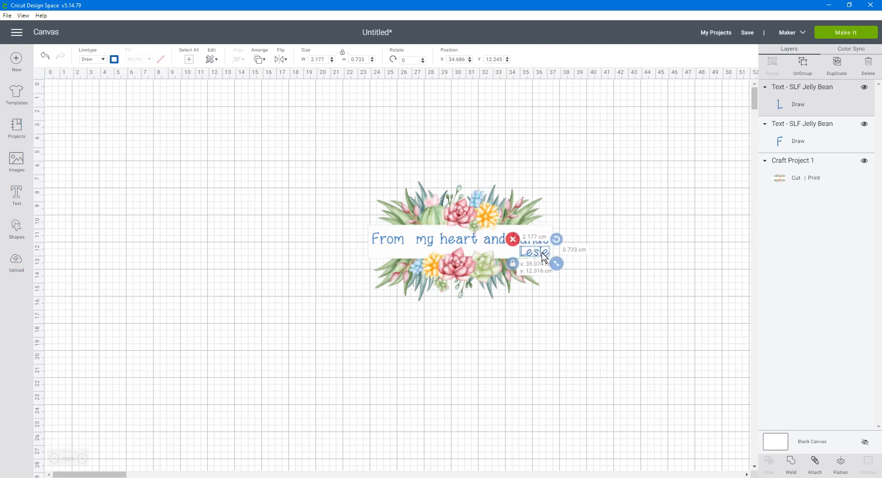
left_click(658, 315)
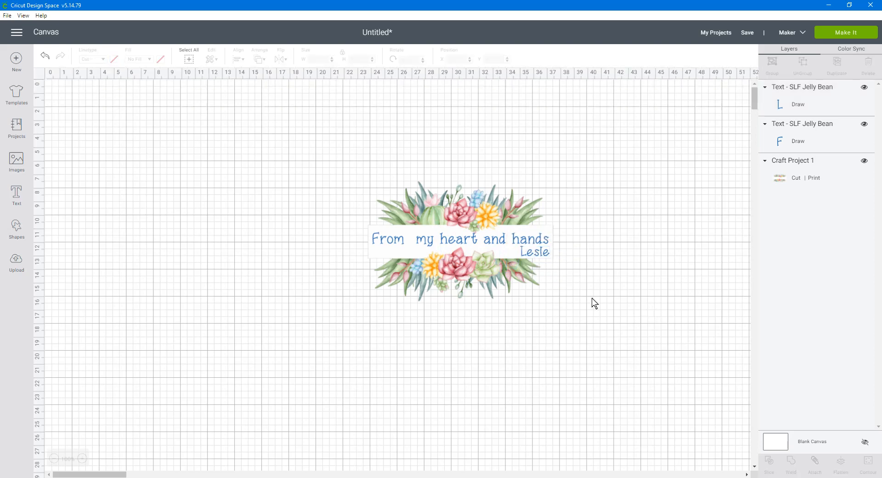
Step: Flatten the banner and both texts into one printable image and move it to about X 15.7, Y 8.3 cm
left_click_drag(348, 164, 598, 309)
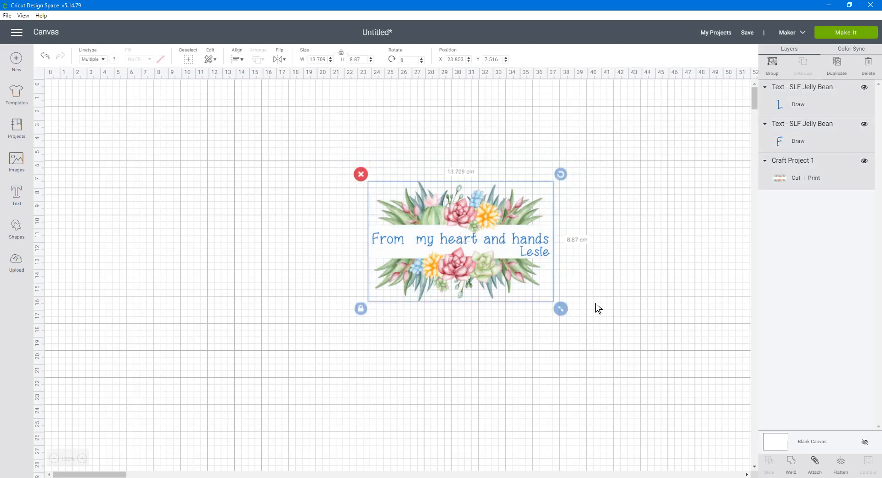
left_click(841, 465)
left_click_drag(476, 263, 367, 275)
scroll(746, 113, "down", 2)
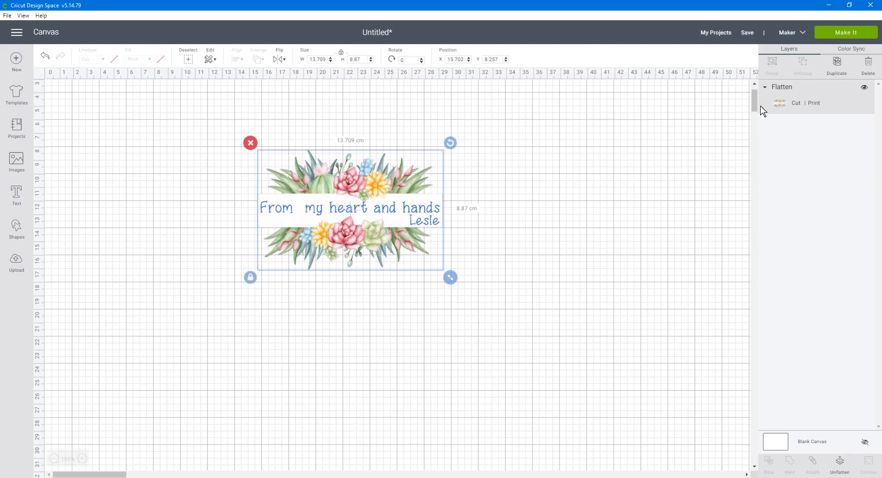
scroll(480, 285, "up", 2)
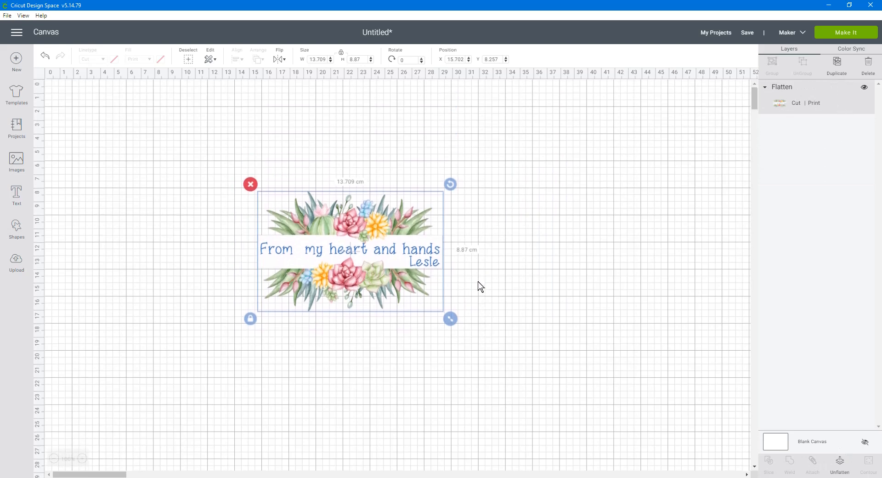
left_click(496, 292)
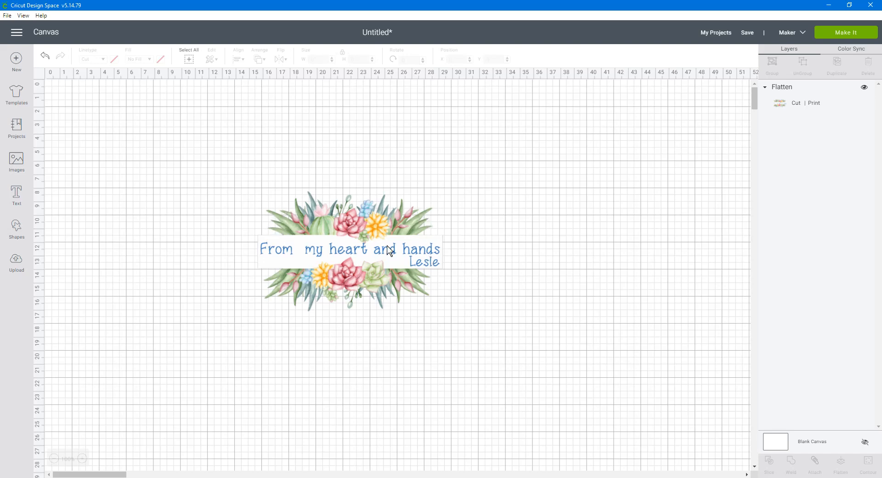
Step: Insert a circle shape and move it to about X 10.7, Y 3.6 cm, overlapping the flattened label
left_click(17, 229)
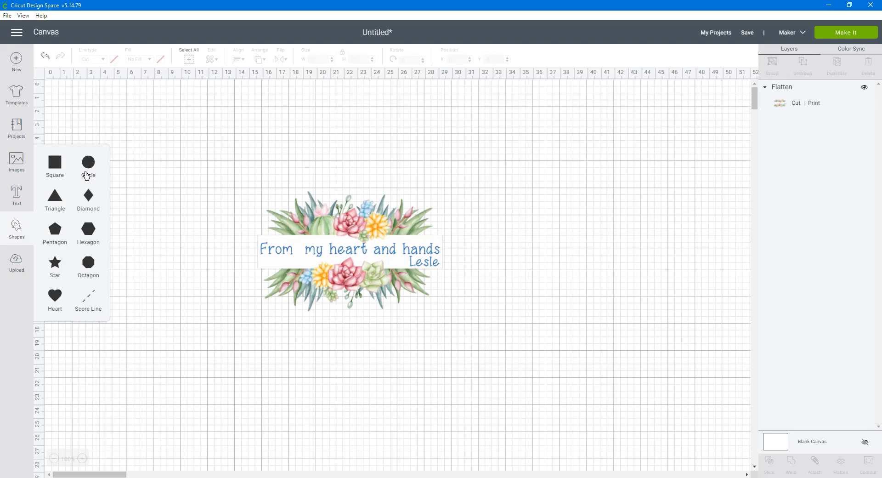
left_click(88, 163)
left_click_drag(159, 182, 253, 181)
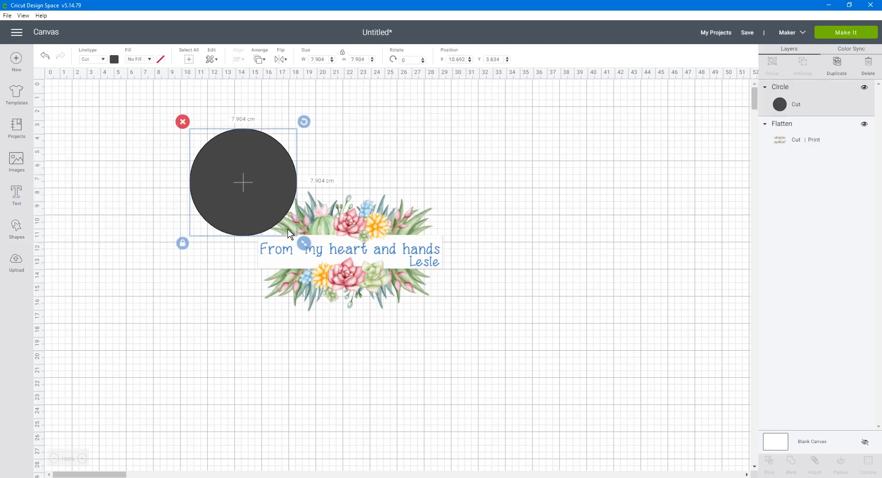
Step: Color the circle white and send it to the back, behind the flattened label
left_click(114, 60)
left_click(123, 146)
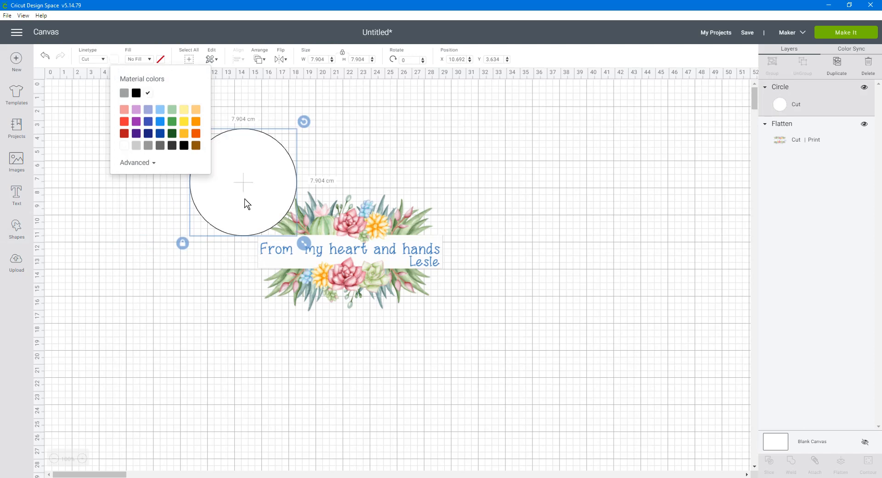
left_click(260, 60)
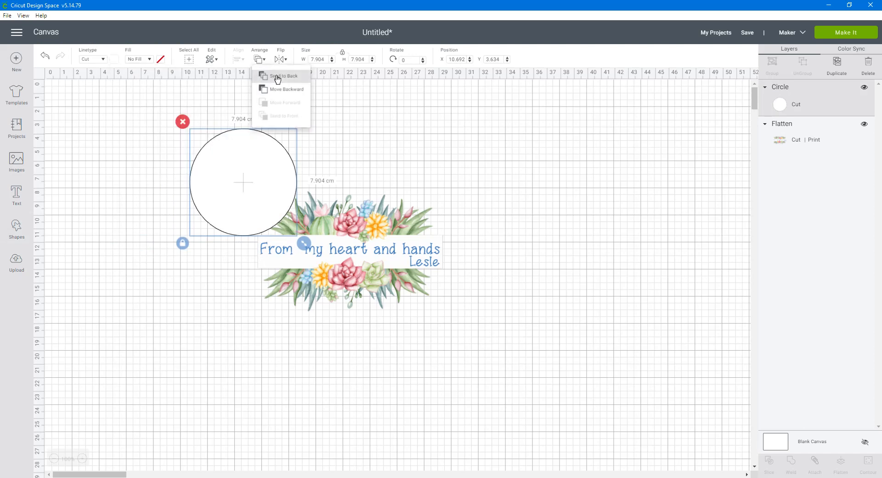
left_click(281, 83)
Step: Unlock the circle's proportions, stretch it into an oval about 15.7 by 9.8 cm and position it around the flattened label
left_click_drag(265, 175, 320, 236)
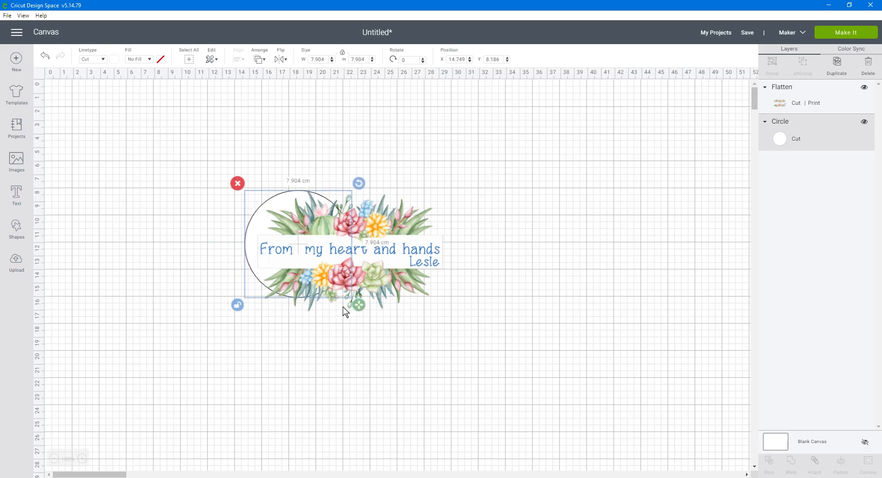
left_click(368, 316)
left_click_drag(368, 315, 538, 294)
left_click(324, 272)
left_click_drag(360, 307, 450, 311)
left_click_drag(356, 275, 502, 242)
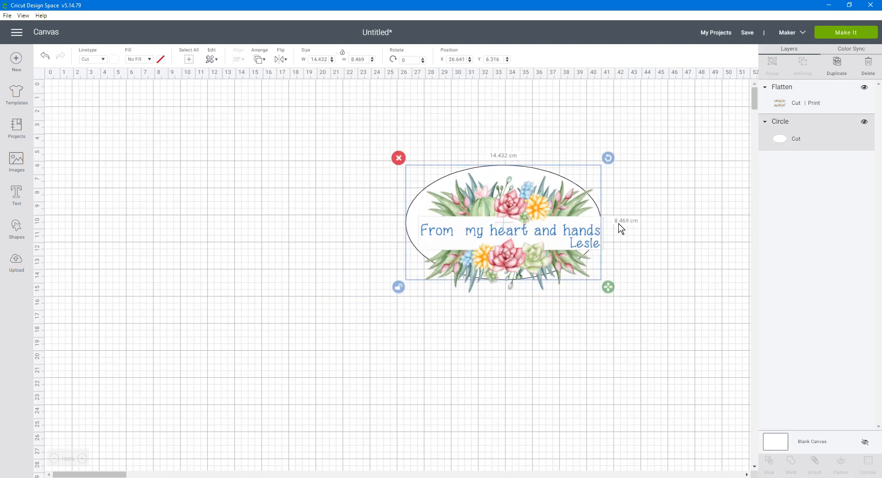
left_click_drag(609, 288, 630, 312)
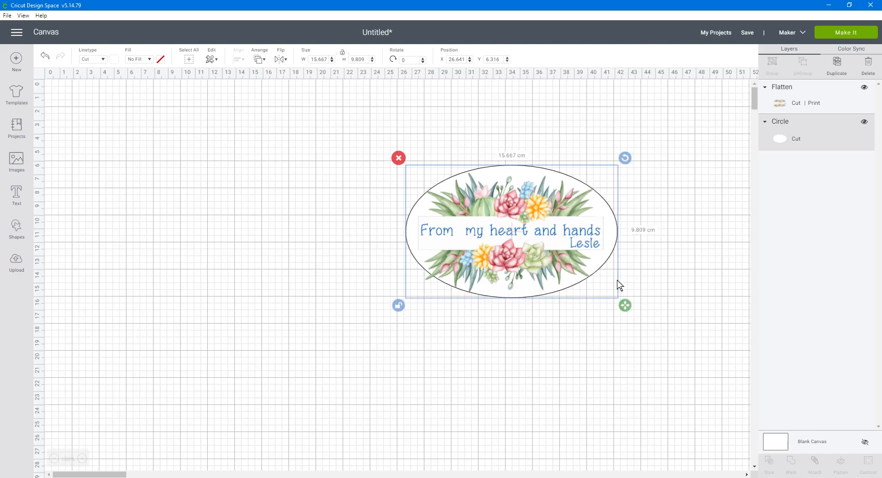
Step: Center the flattened label and the white oval horizontally on each other
left_click_drag(355, 106, 697, 346)
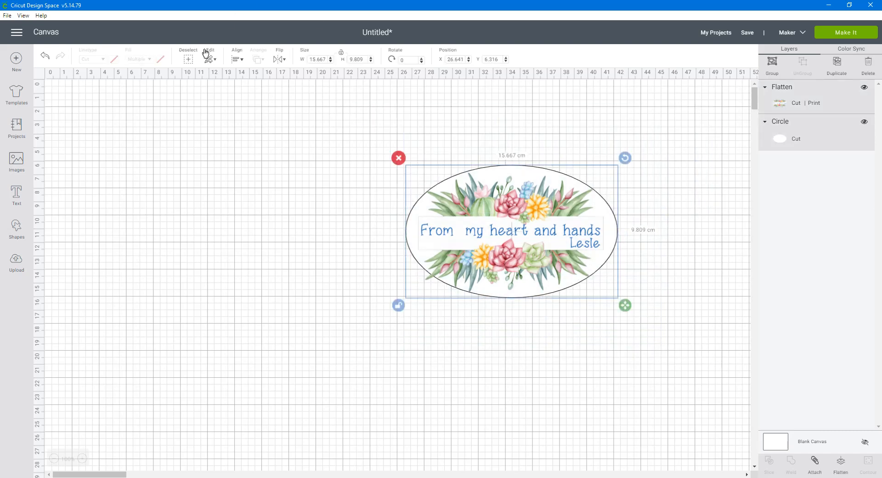
left_click(237, 59)
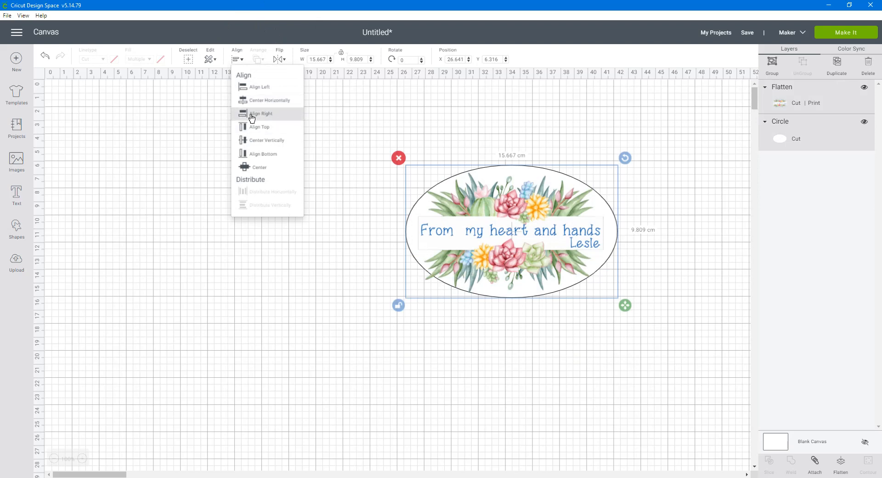
left_click(251, 101)
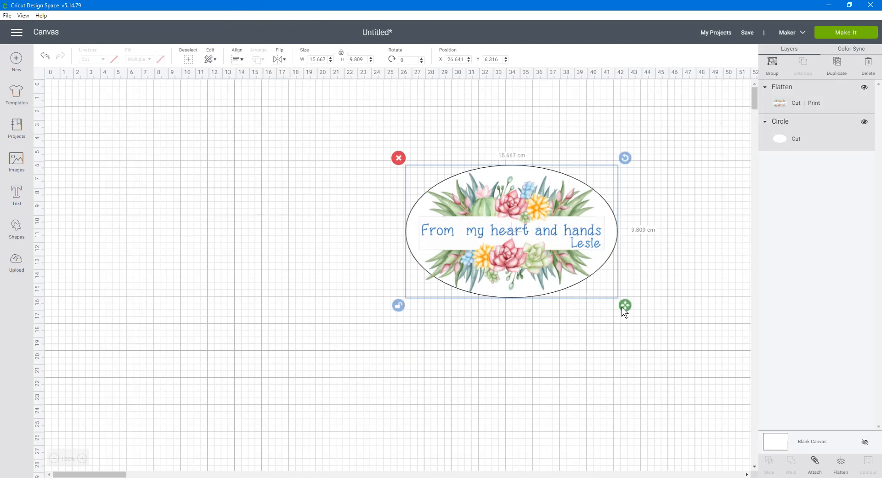
left_click(711, 306)
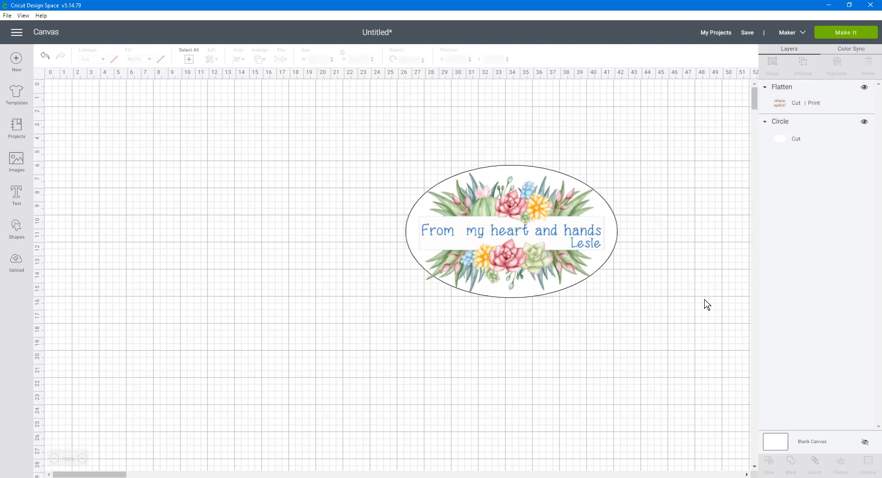
Step: Enlarge the white oval to about 16.4 by 10.1 cm so it leaves more margin around the floral label
left_click(552, 291)
left_click(617, 249)
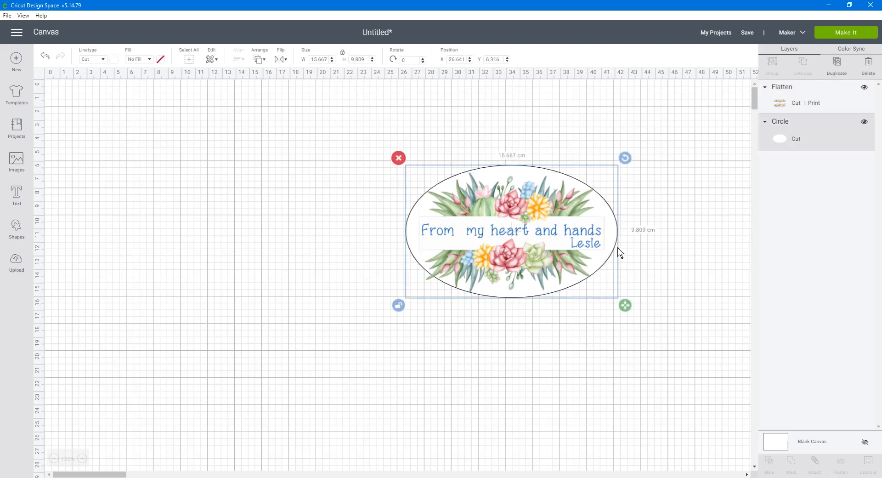
mouse_move(625, 308)
left_mouse_down()
mouse_move(609, 311)
mouse_move(629, 319)
mouse_move(617, 313)
mouse_move(635, 304)
left_mouse_up()
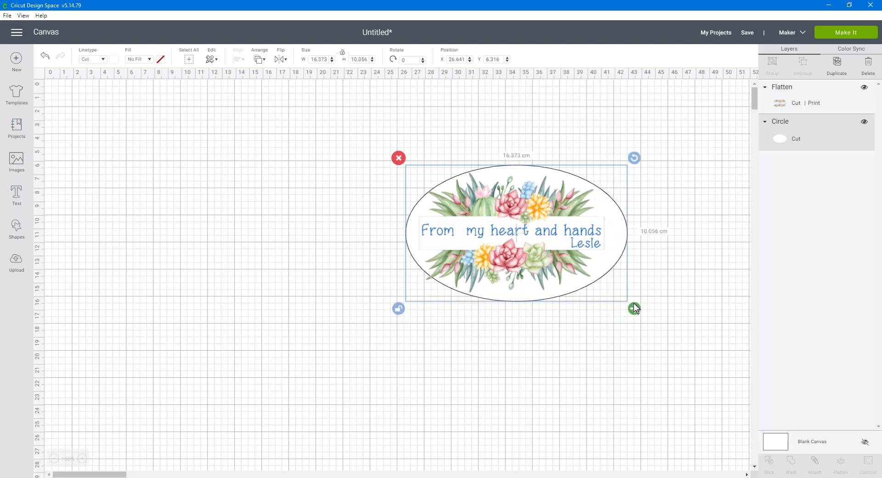
Step: Center the floral label horizontally on the white oval and flatten both into one printable image
left_click_drag(336, 118, 683, 343)
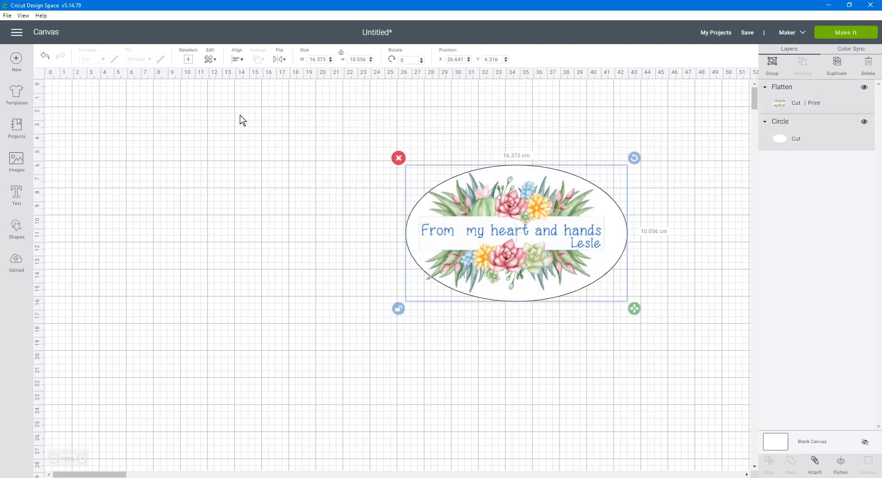
left_click(236, 59)
left_click(263, 102)
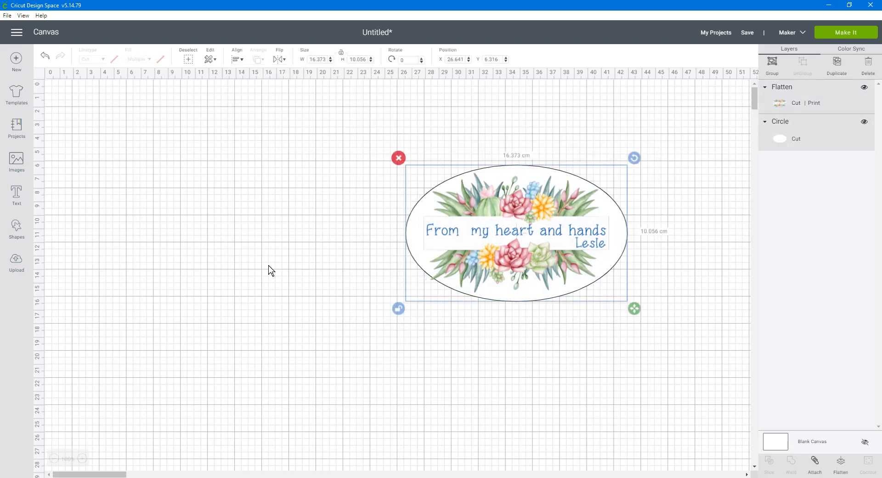
left_click(270, 273)
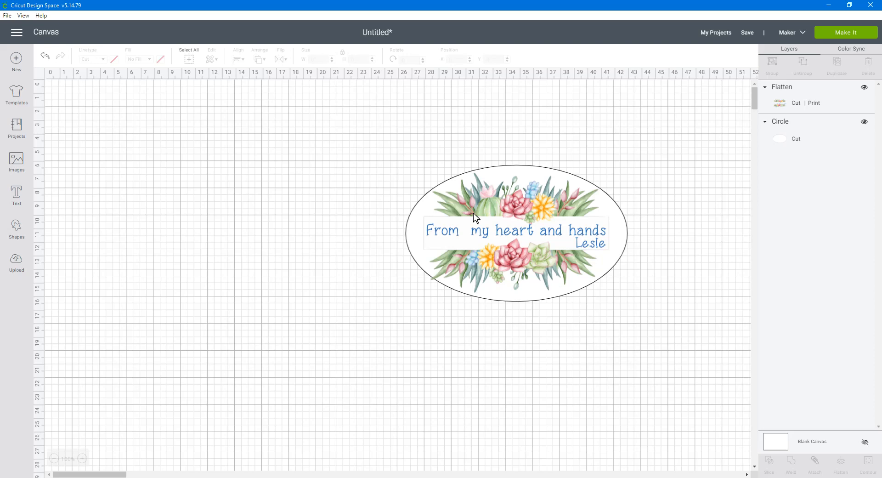
left_click_drag(358, 132, 695, 344)
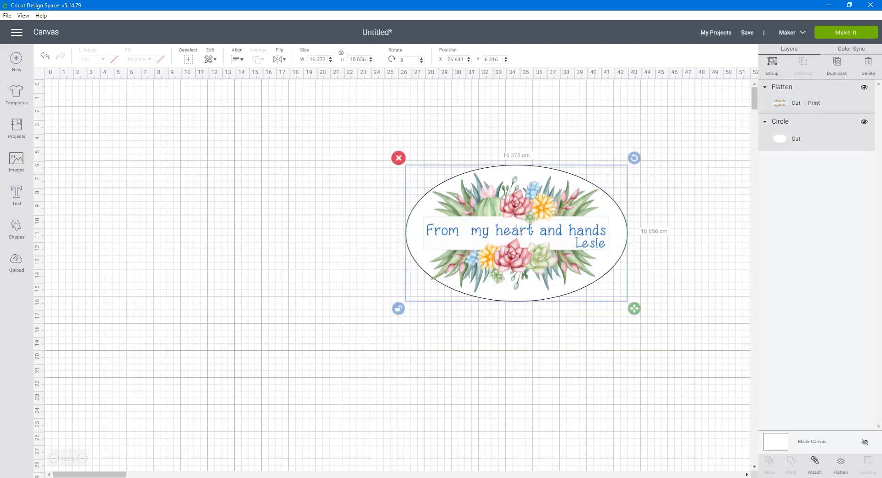
left_click(840, 463)
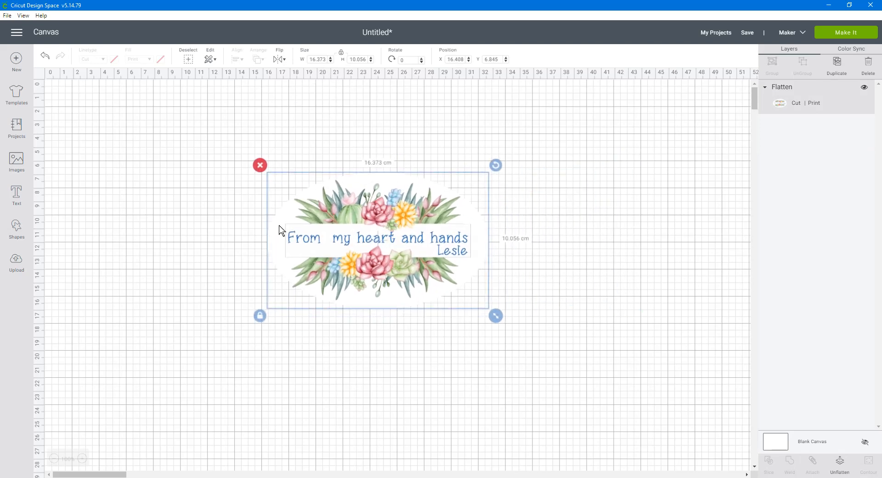
Step: Unlock the flattened label's proportions and resize it to 5 cm wide by 3 cm high
left_click(255, 316)
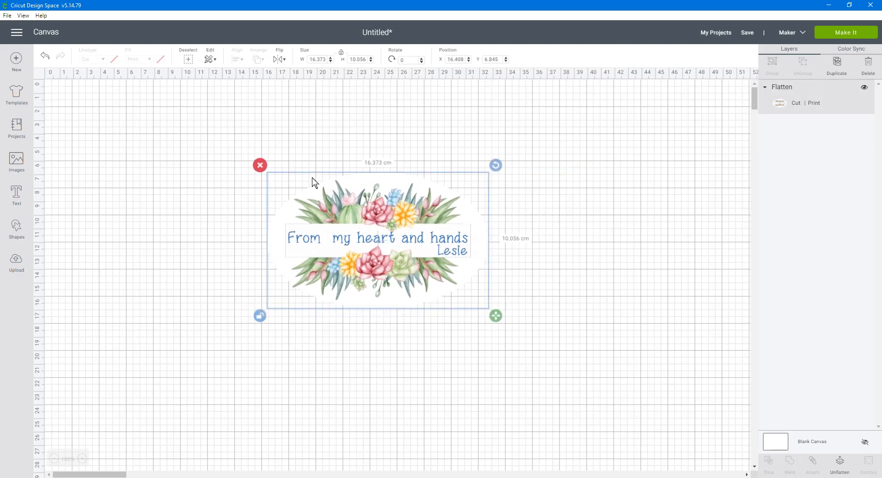
double_click(317, 59)
type("5")
key("Tab")
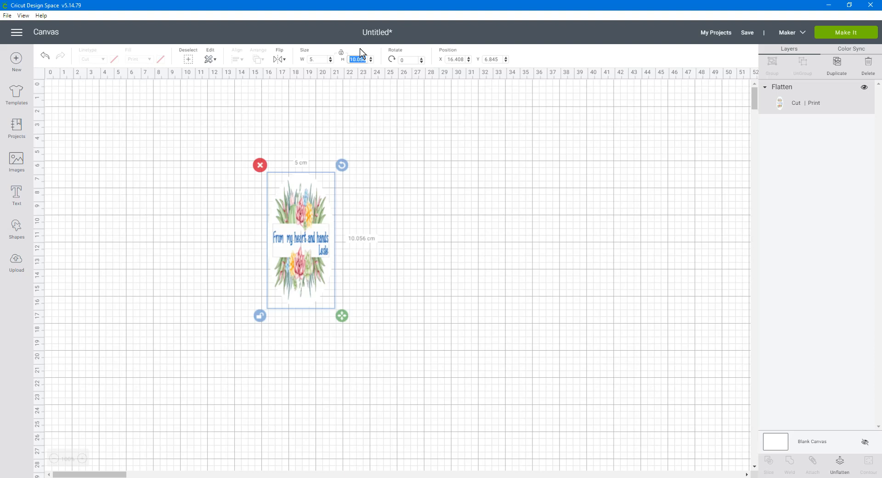
type("3")
key("Tab")
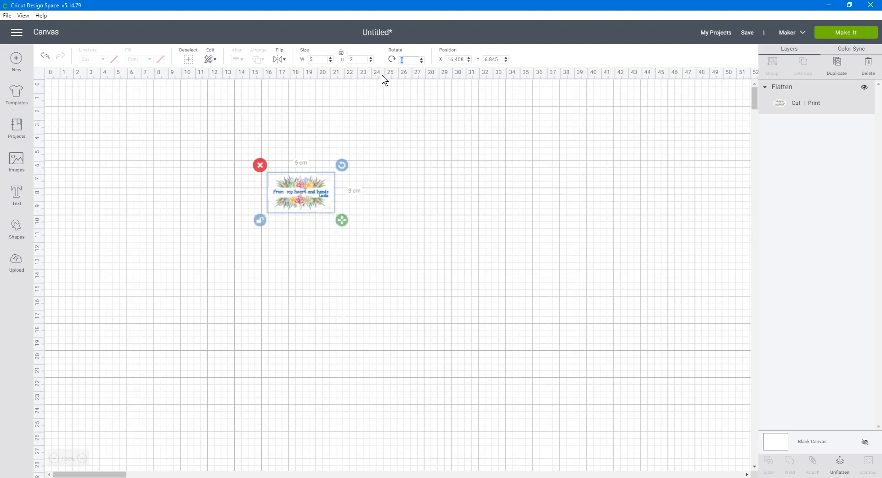
left_click(381, 222)
Step: Preview the single label on the cutting mat and return to the canvas
left_click_drag(247, 148, 388, 248)
left_click(843, 38)
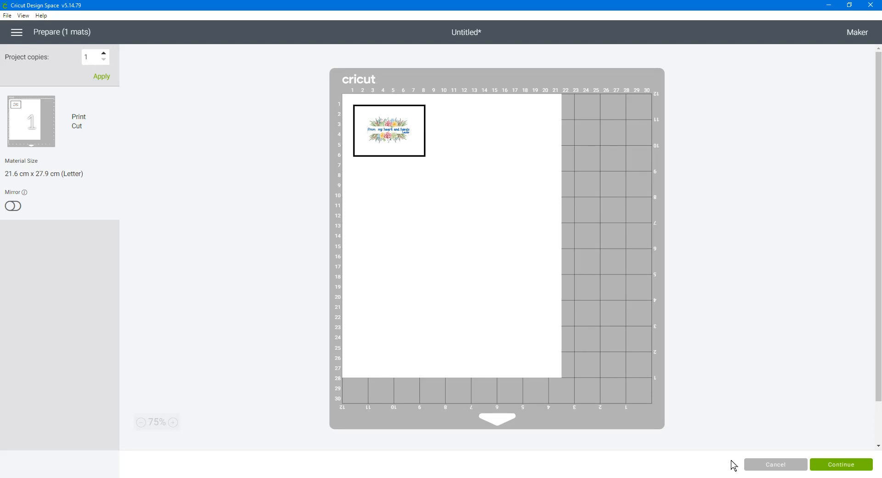
key("Escape")
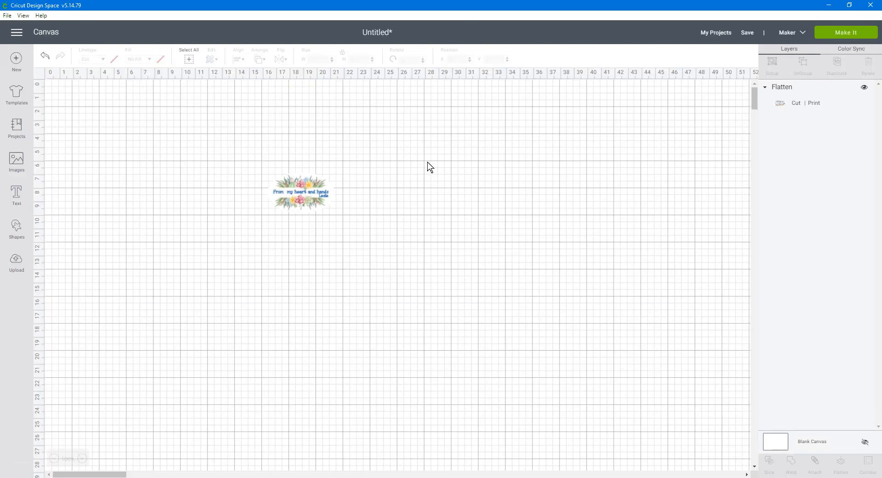
Step: Duplicate the 5 by 3 cm label to make three labels, and check their layout on the mat
left_click(313, 203)
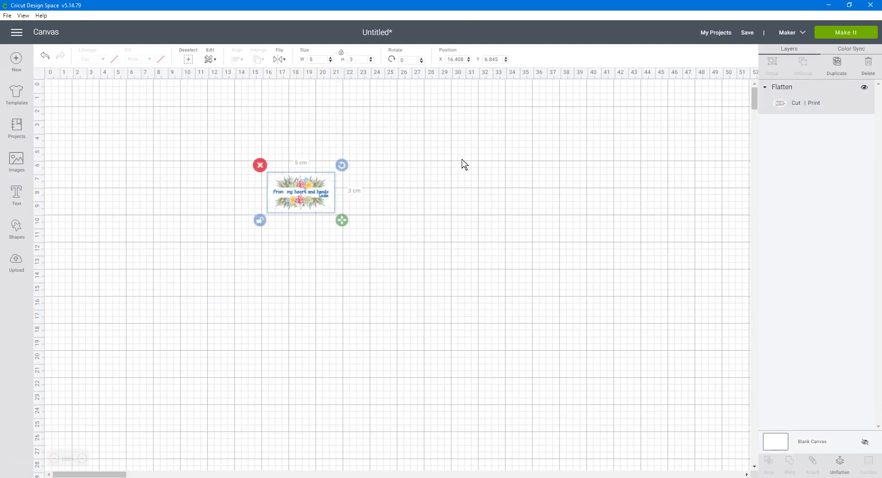
left_click(838, 67)
left_click(838, 67)
left_click(839, 67)
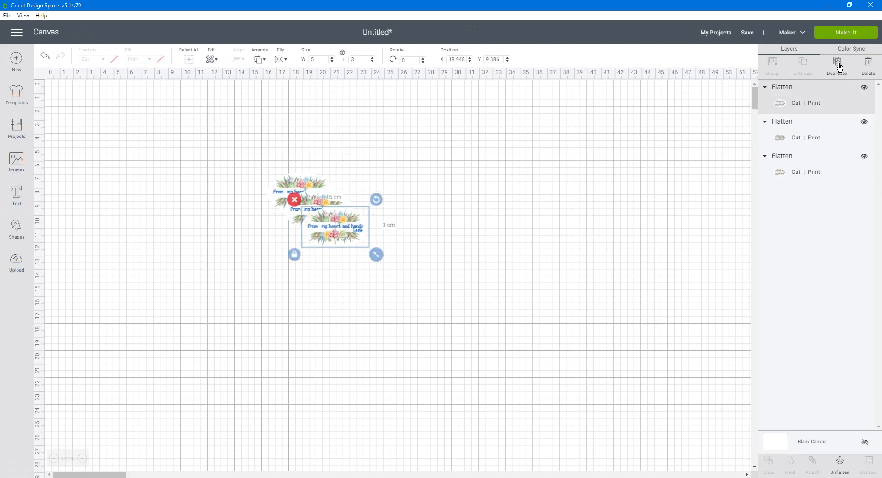
left_click(825, 38)
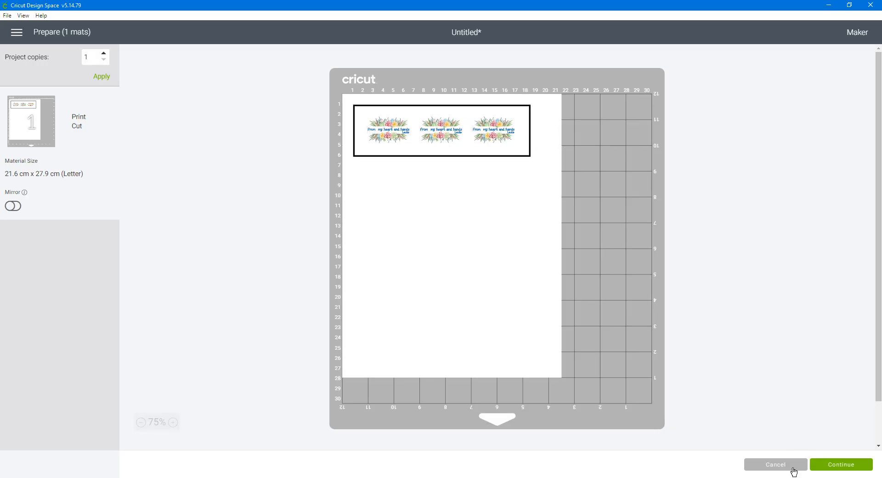
left_click(760, 449)
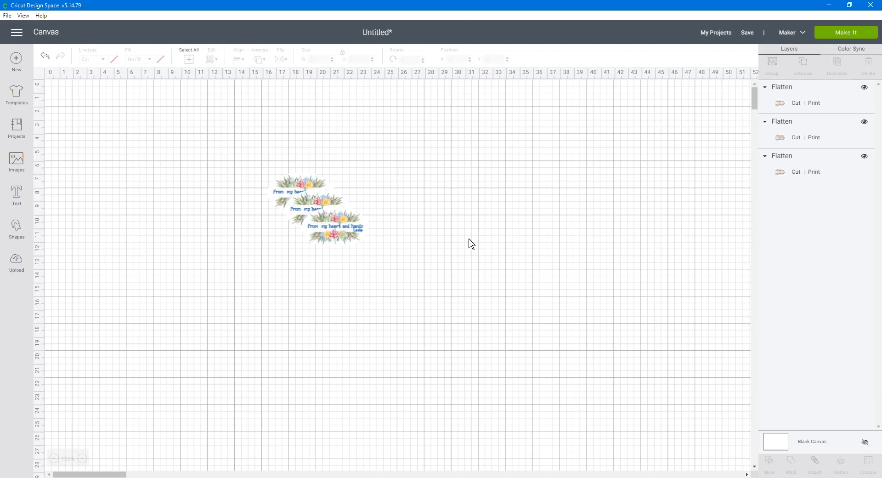
Step: Duplicate the set of three labels until there are 15, and check how they fill the mat
left_click_drag(249, 158, 409, 303)
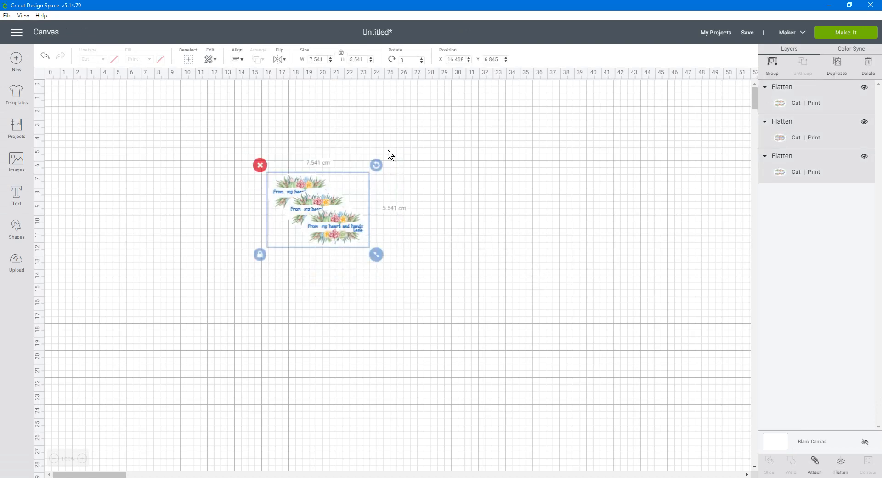
left_click(837, 64)
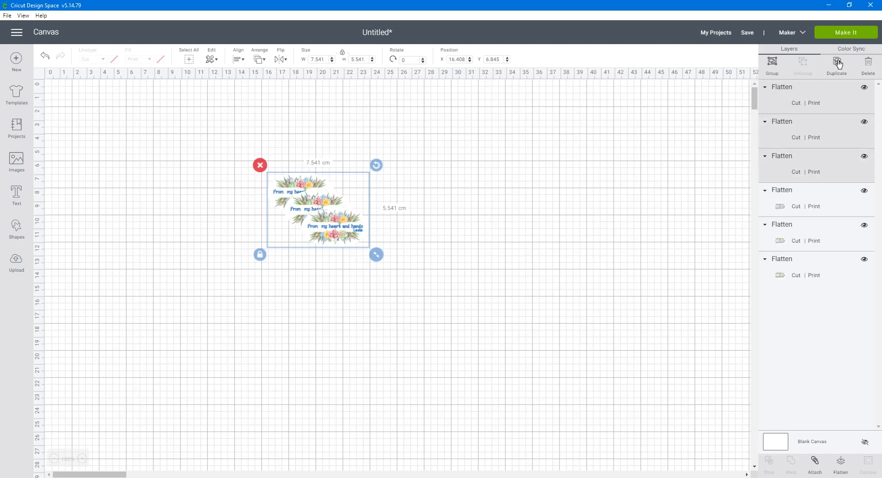
left_click(836, 63)
left_click(837, 63)
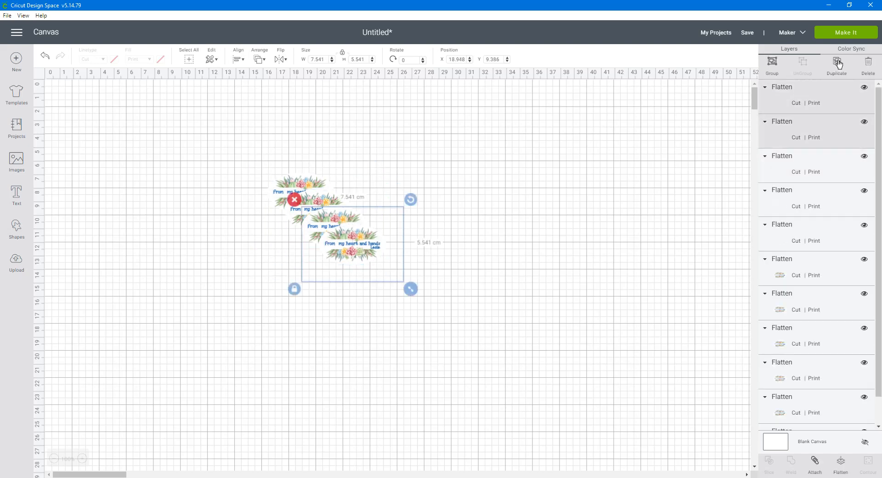
key("ctrl+d")
key("ctrl+d")
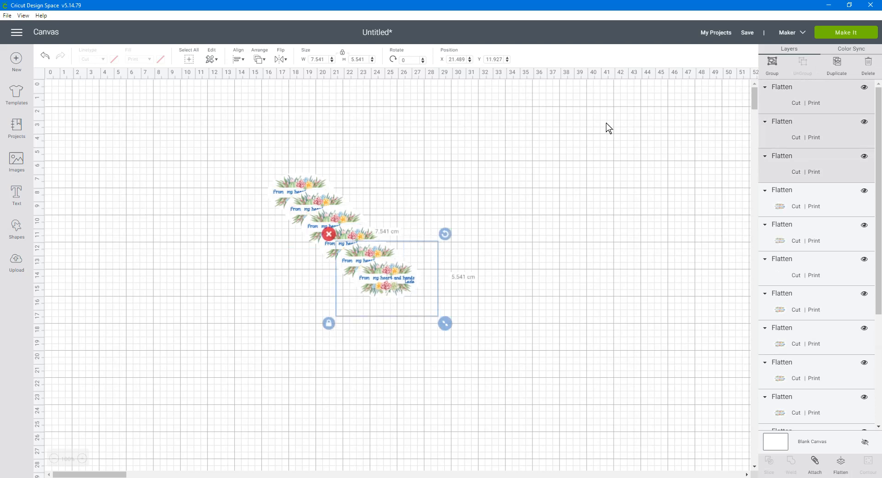
left_click(845, 32)
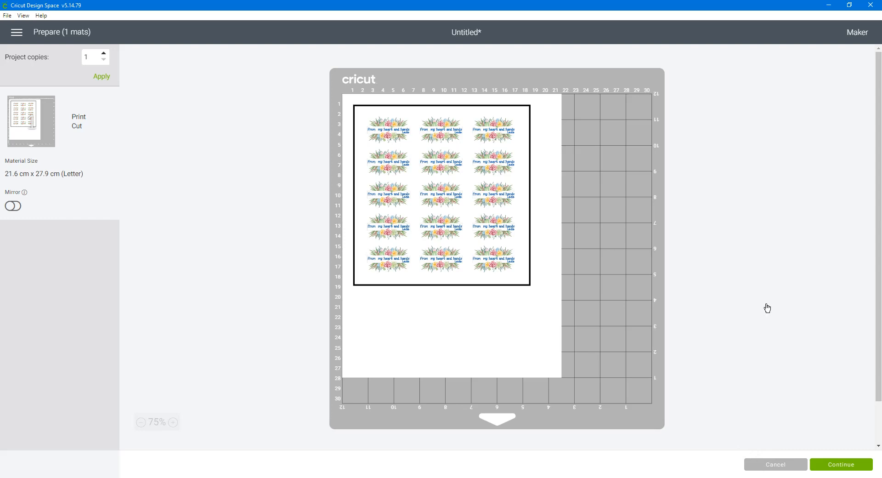
key("Escape")
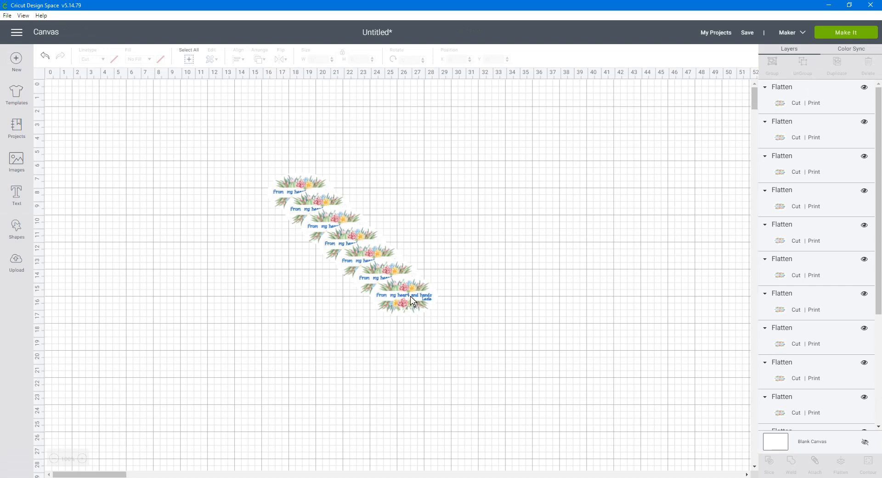
Step: Select two of the labels and duplicate the pair twice to bring the total to 19
left_click(411, 303)
left_click(393, 266)
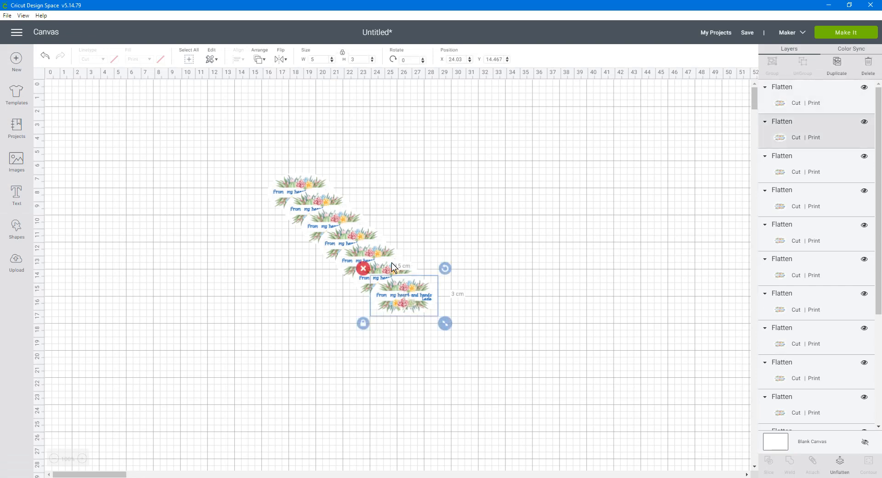
left_click(379, 251, "shift")
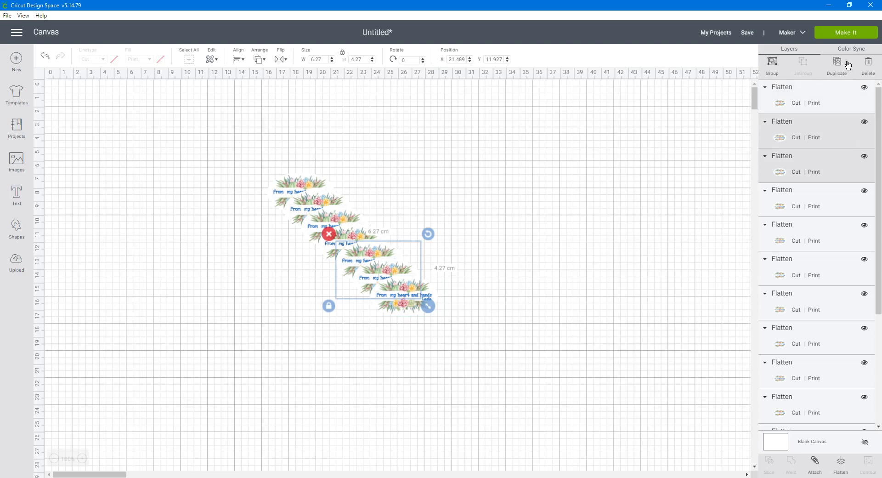
left_click(836, 67)
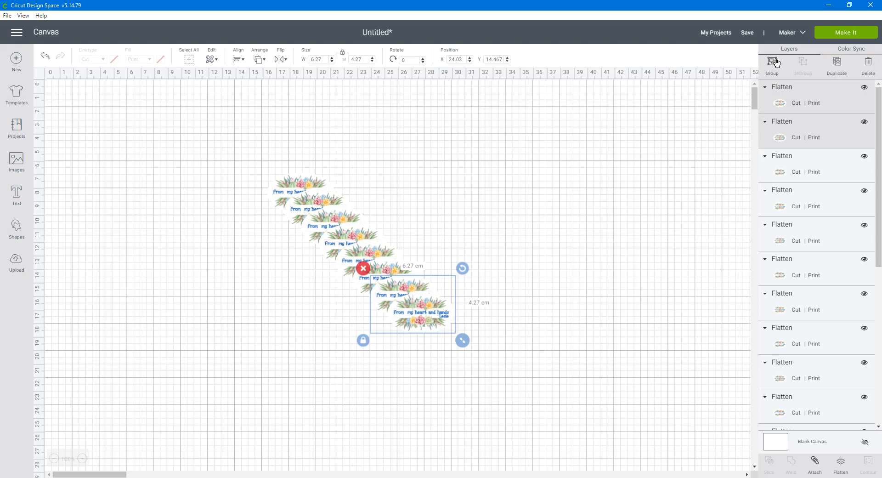
Step: Check the 19 labels on the mat and duplicate the last label to complete the final row of three
left_click(847, 32)
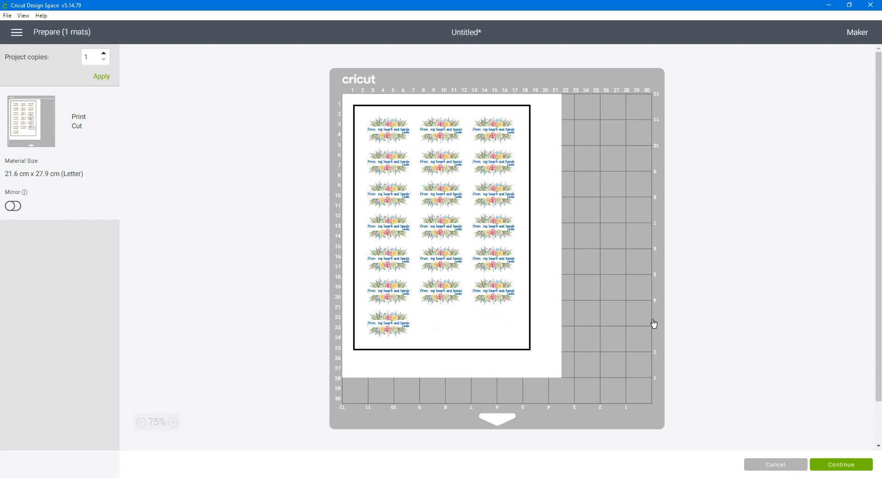
left_click(765, 464)
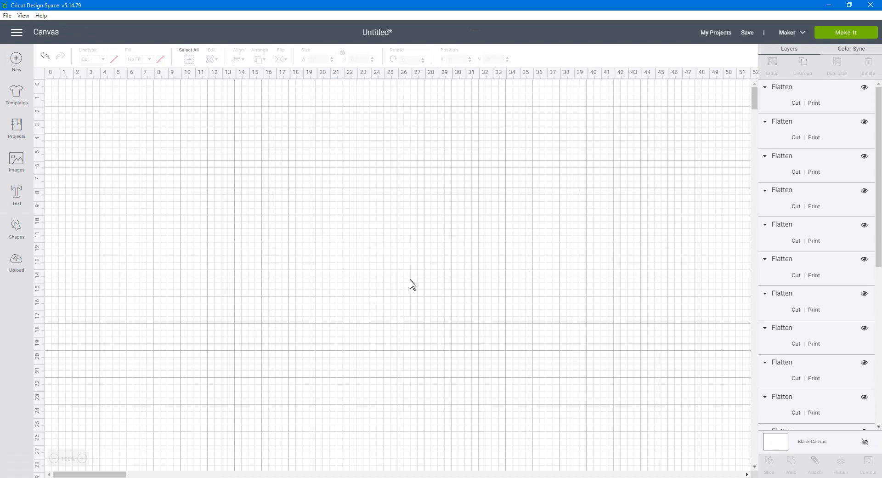
left_click(445, 327)
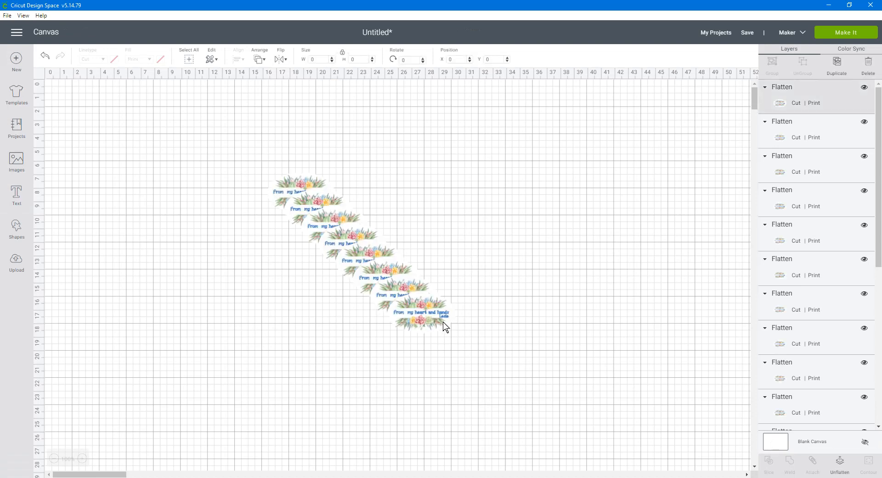
left_click(839, 68)
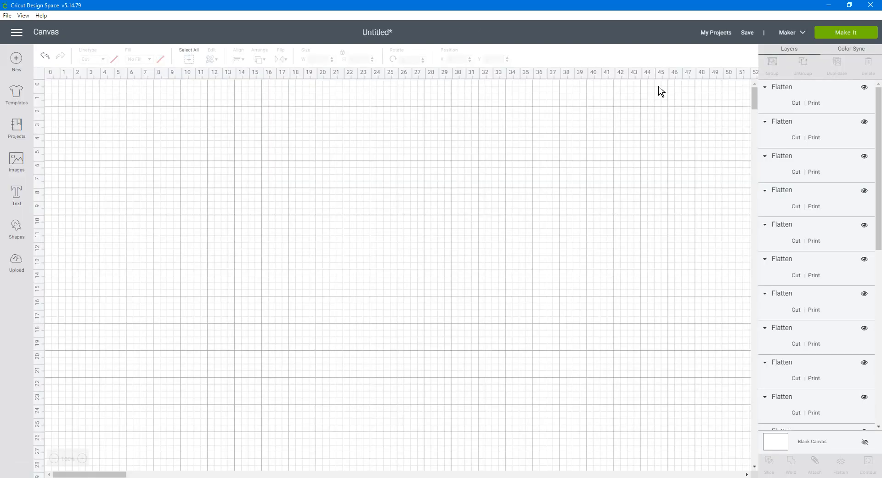
Step: Save the project under the name "card labels"
left_click(747, 33)
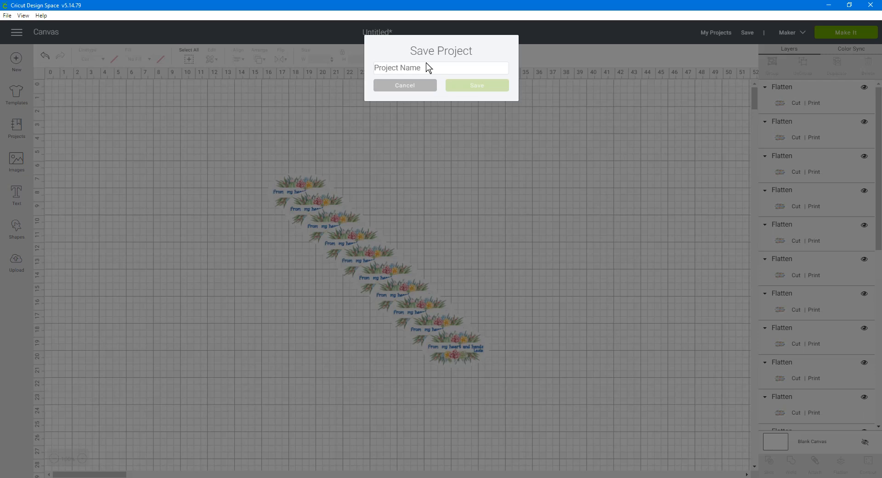
left_click(441, 68)
type("card labels")
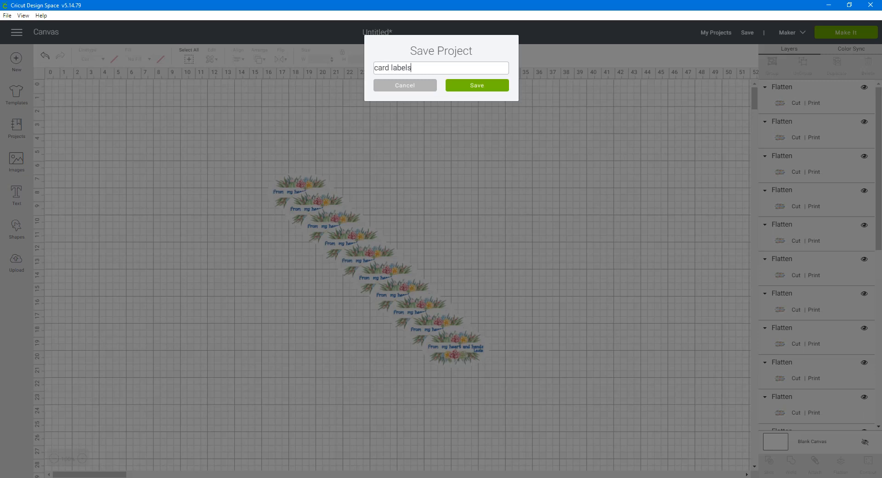
left_click(493, 91)
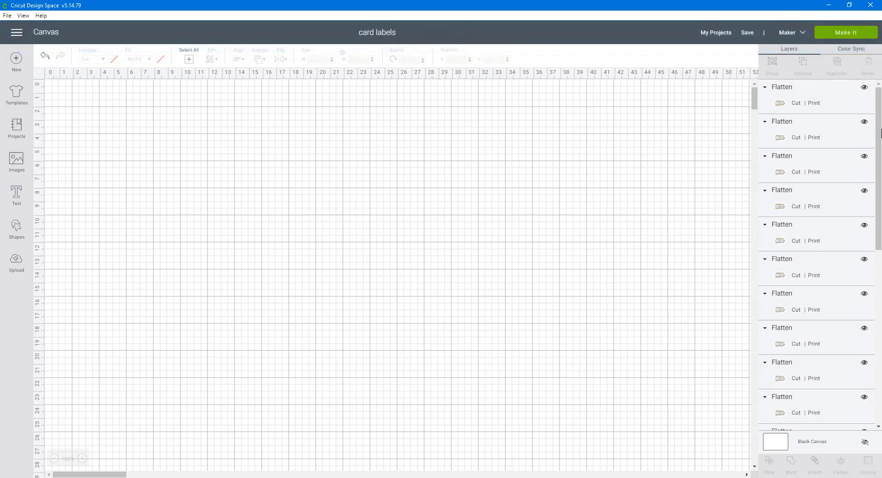
Step: Prepare the label mat for making and send it to the printer with the system print dialog enabled
left_click(850, 35)
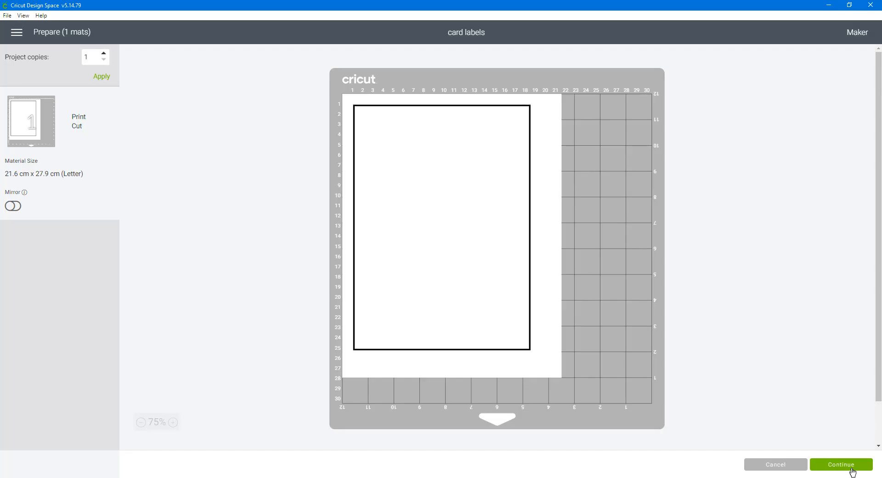
left_click(851, 470)
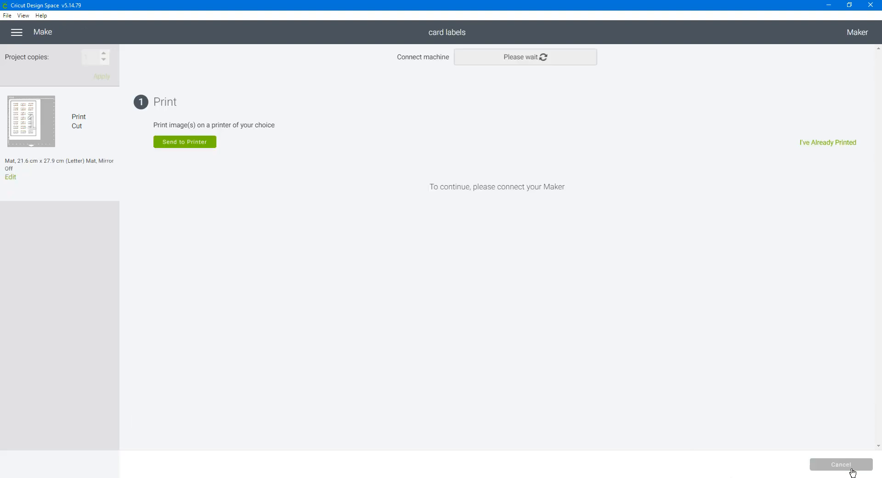
left_click(165, 142)
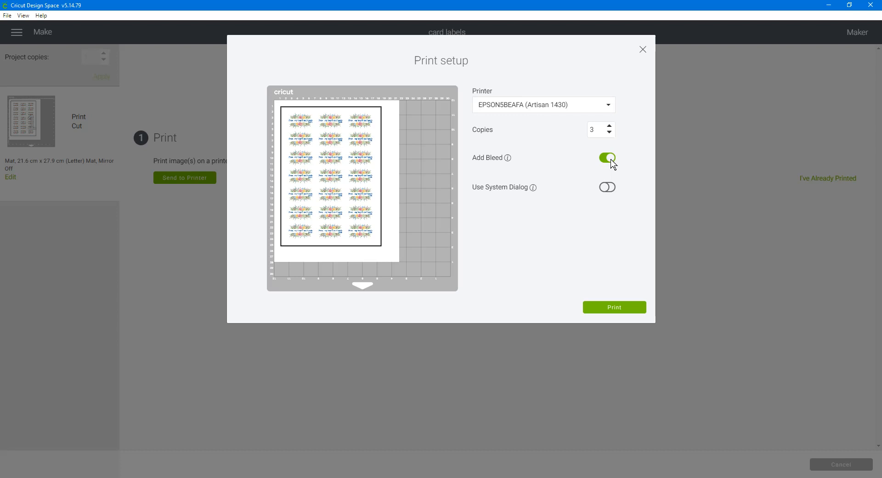
left_click(606, 188)
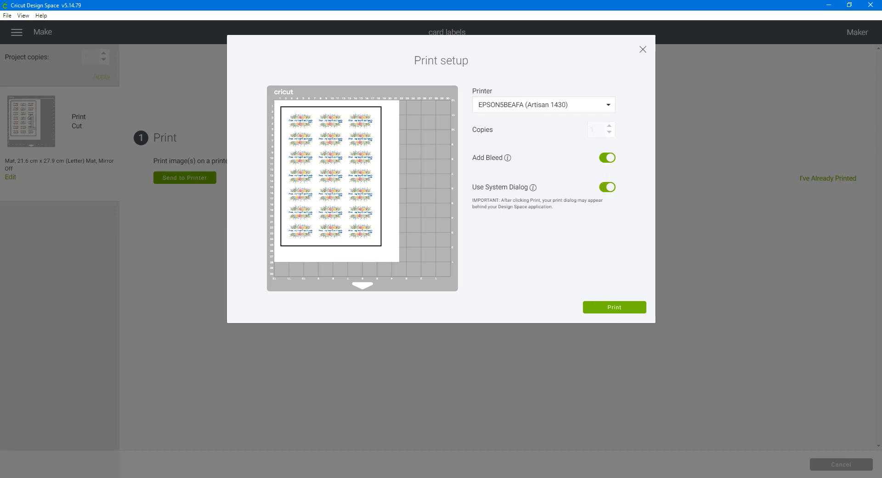
left_click(634, 311)
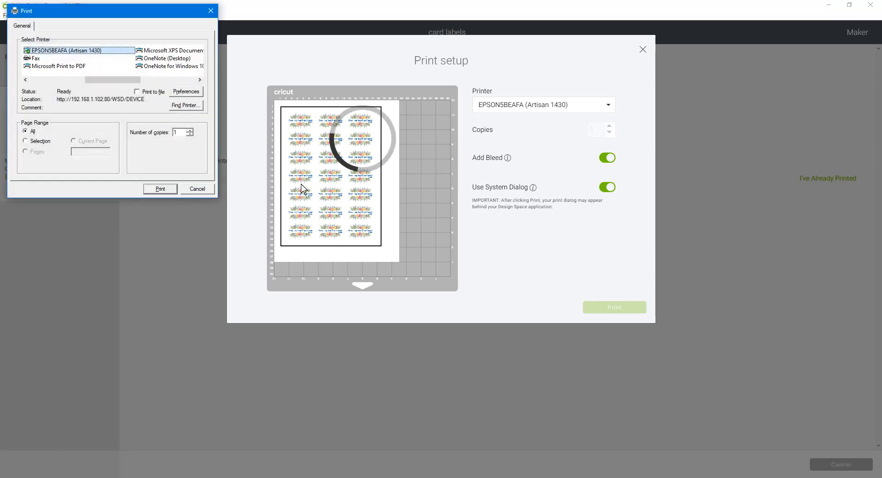
Step: Set the printer's preferences to Epson Glossy paper type and Best Photo quality
left_click(186, 92)
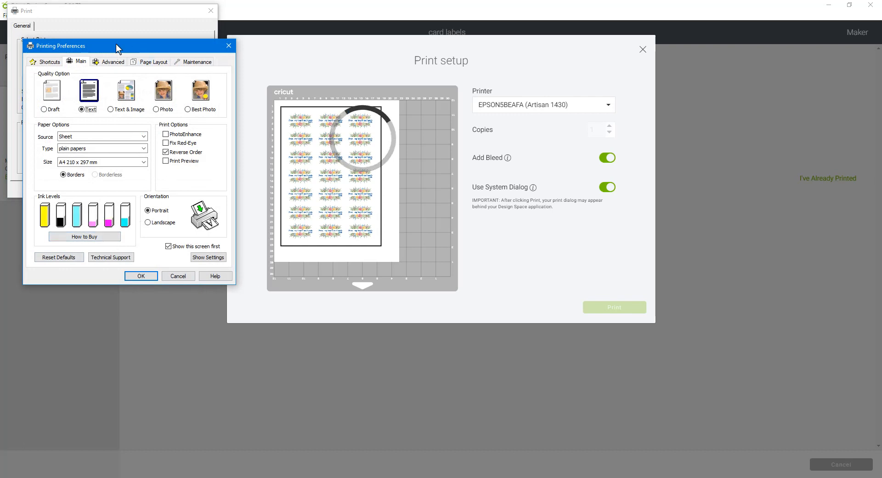
left_click_drag(120, 46, 369, 94)
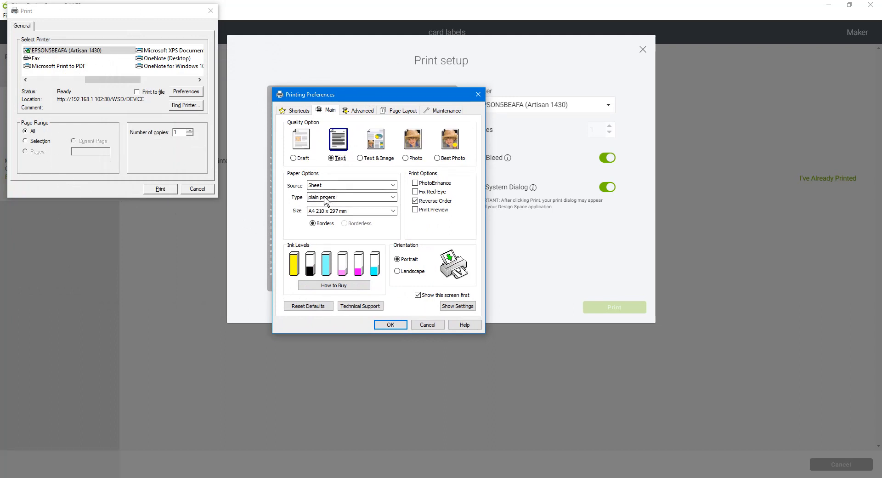
left_click(393, 197)
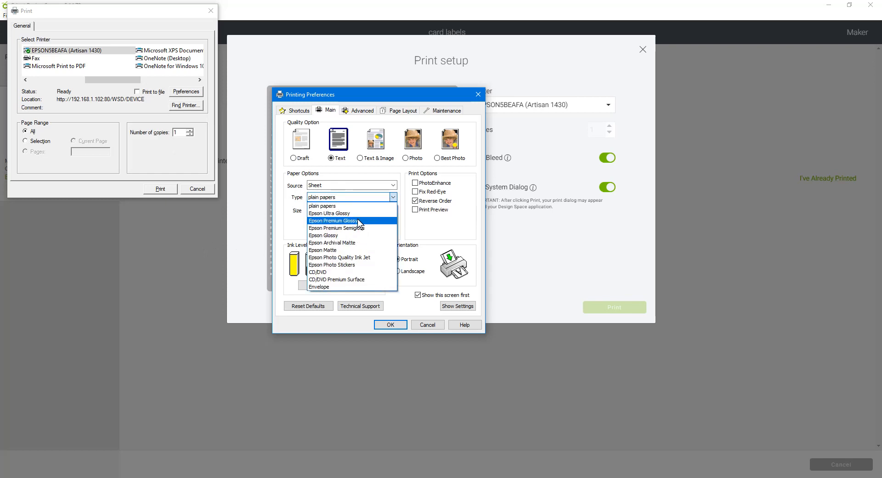
left_click(319, 235)
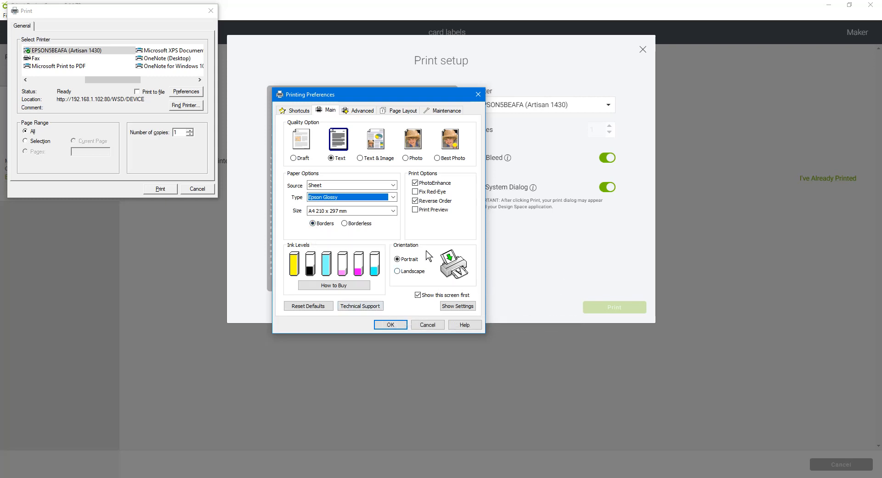
left_click(437, 159)
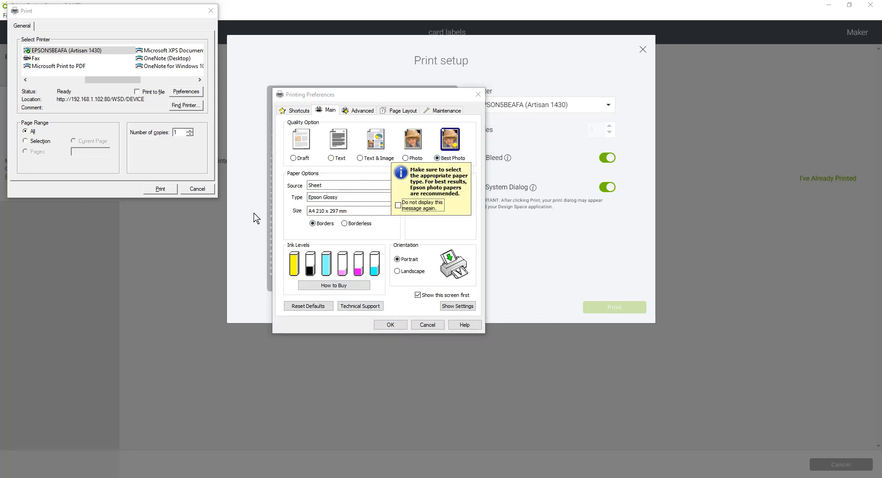
left_click(380, 325)
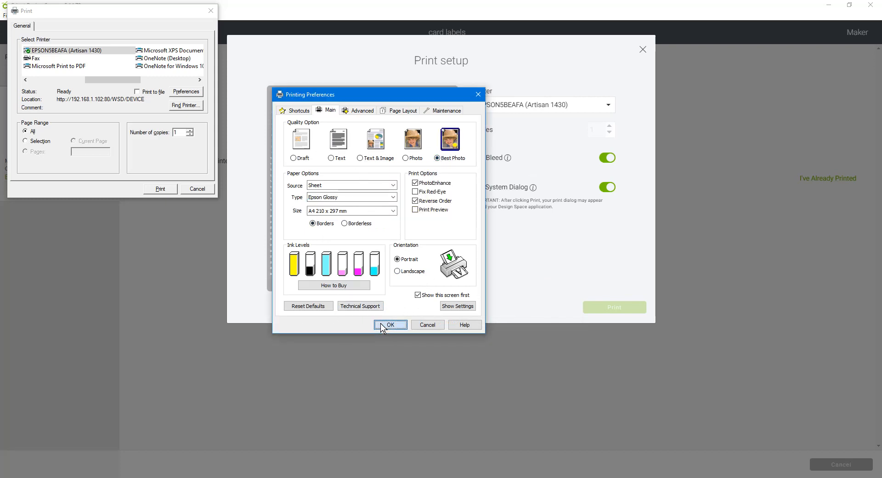
left_click(390, 324)
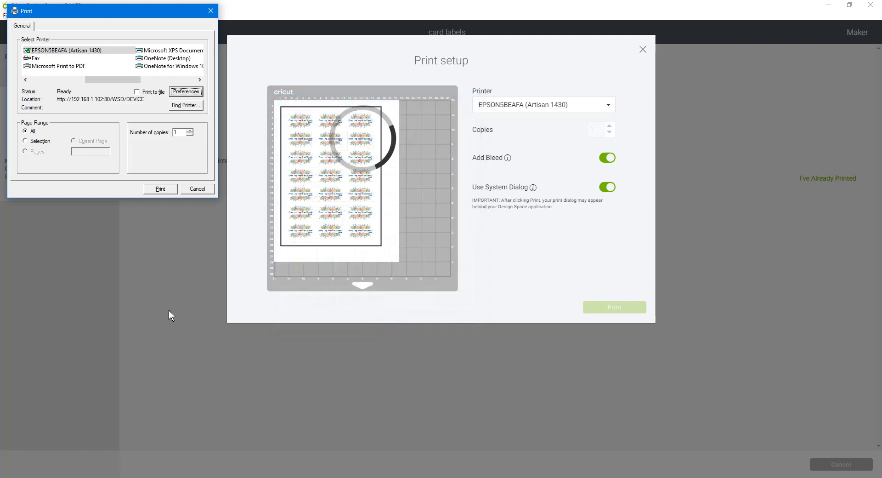